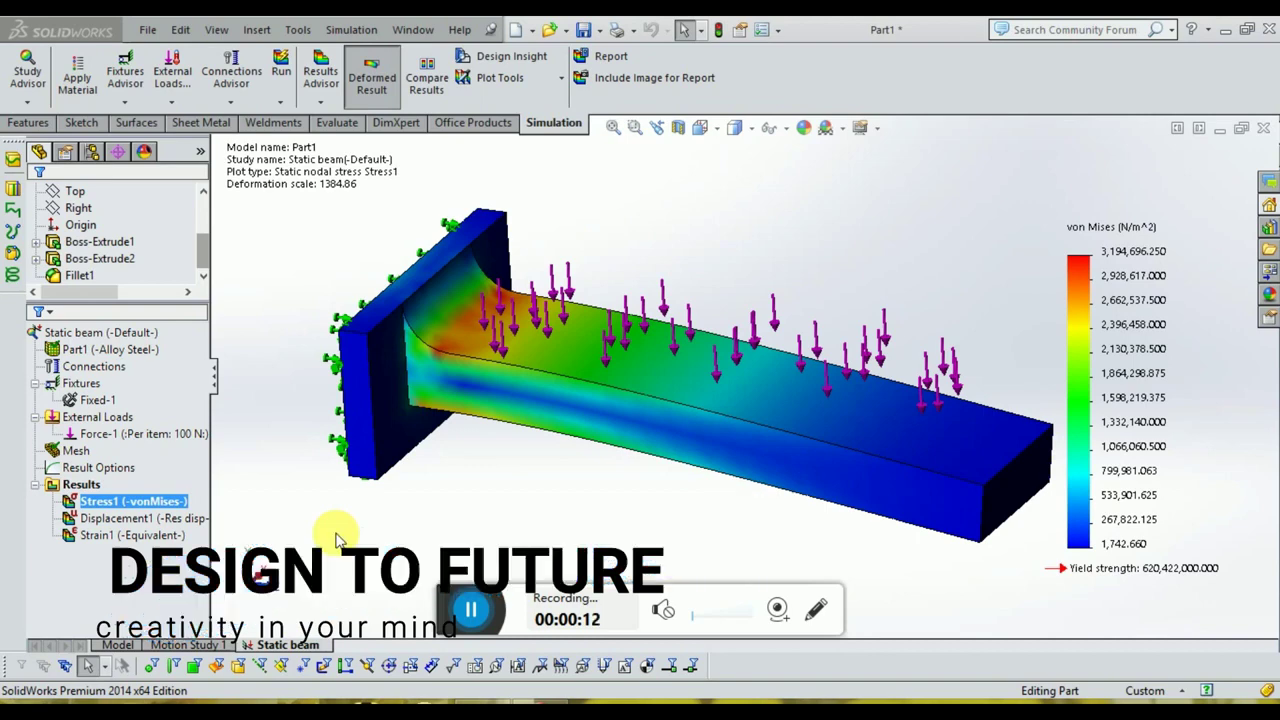
# Orbit the beam and probe von Mises stress at nodes 1107, 1430, 2445 and 2667.
pyautogui.moveTo(760, 343); pyautogui.dragTo(503, 400, button='middle')
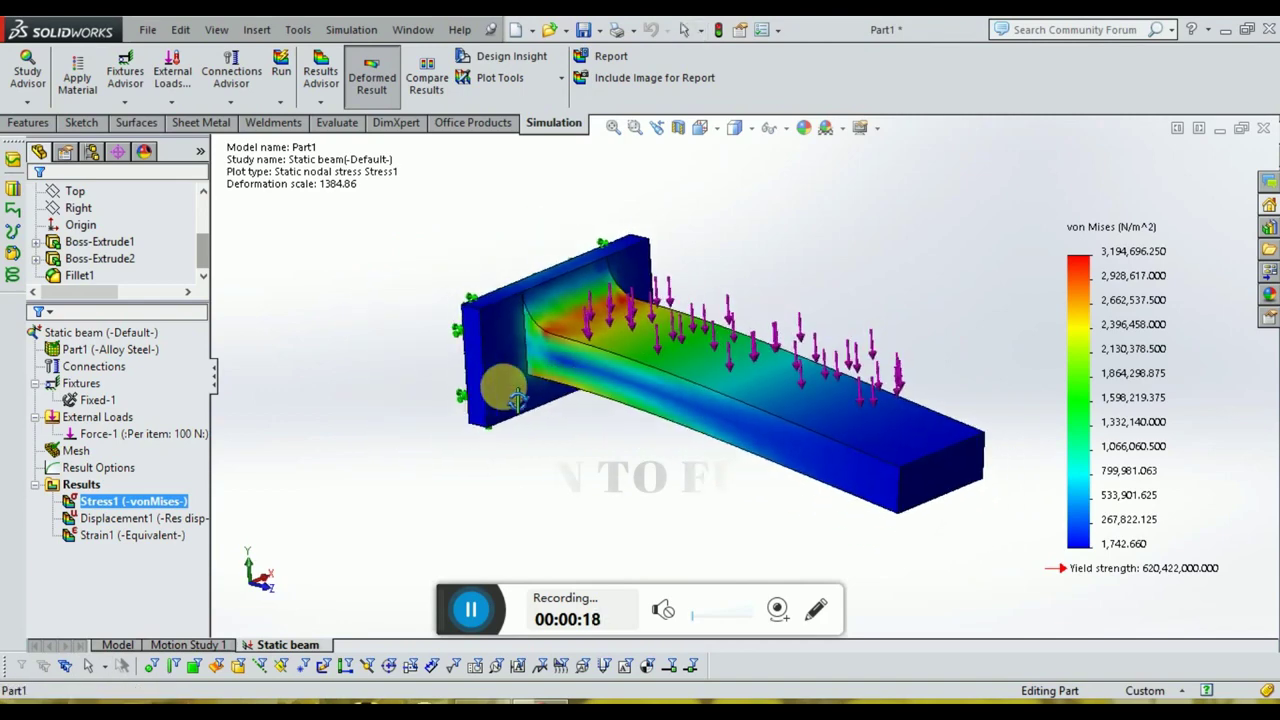
pyautogui.scroll(-2, 748, 380)
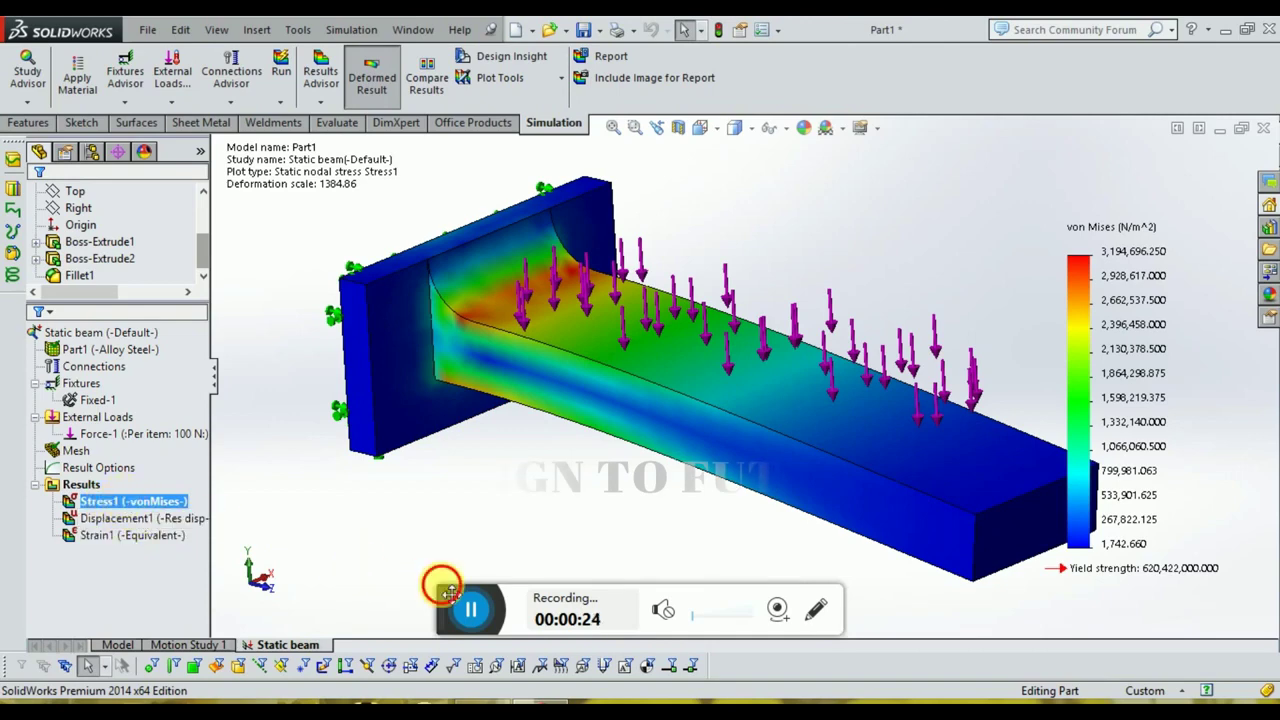
pyautogui.moveTo(443, 588); pyautogui.dragTo(611, 702)
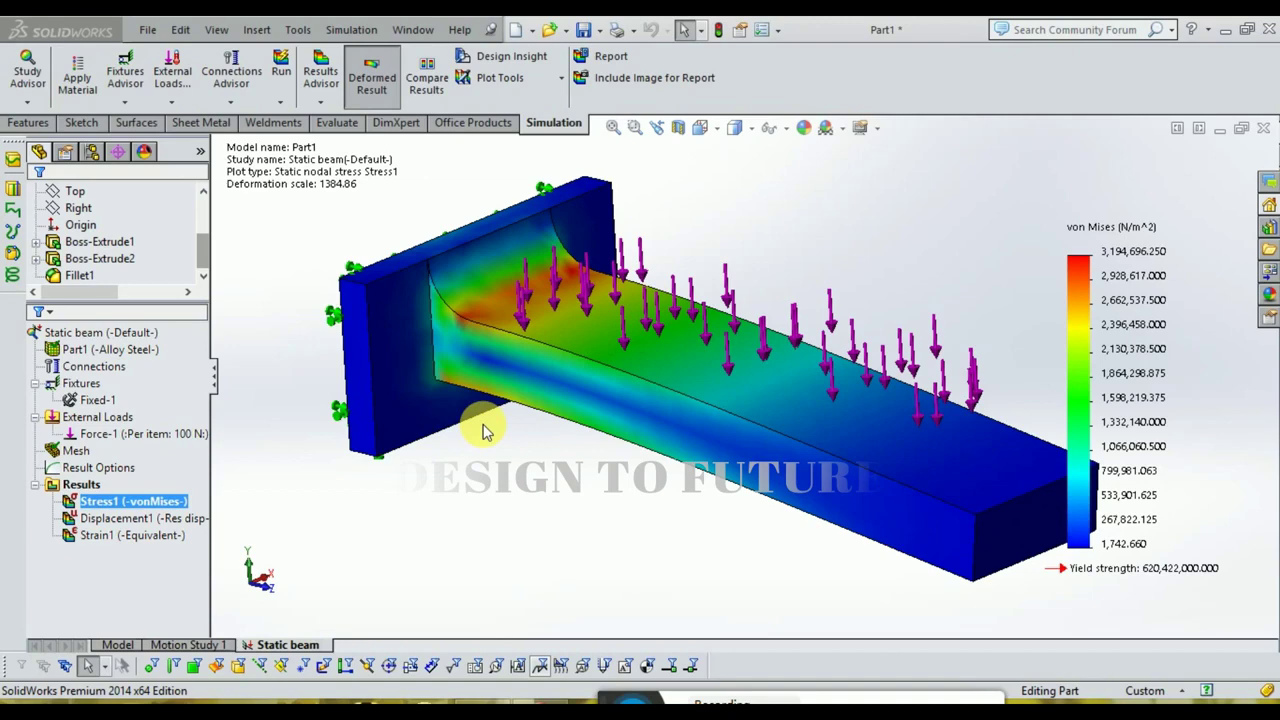
pyautogui.rightClick(122, 507)
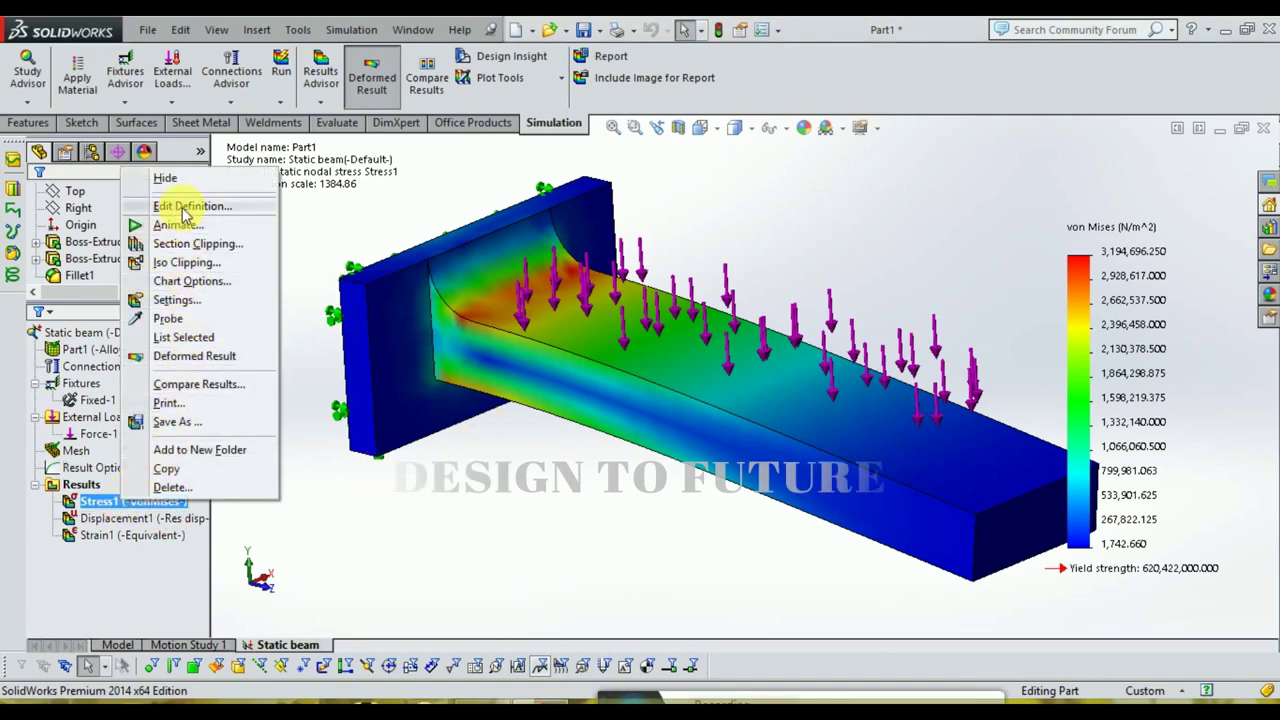
pyautogui.click(178, 326)
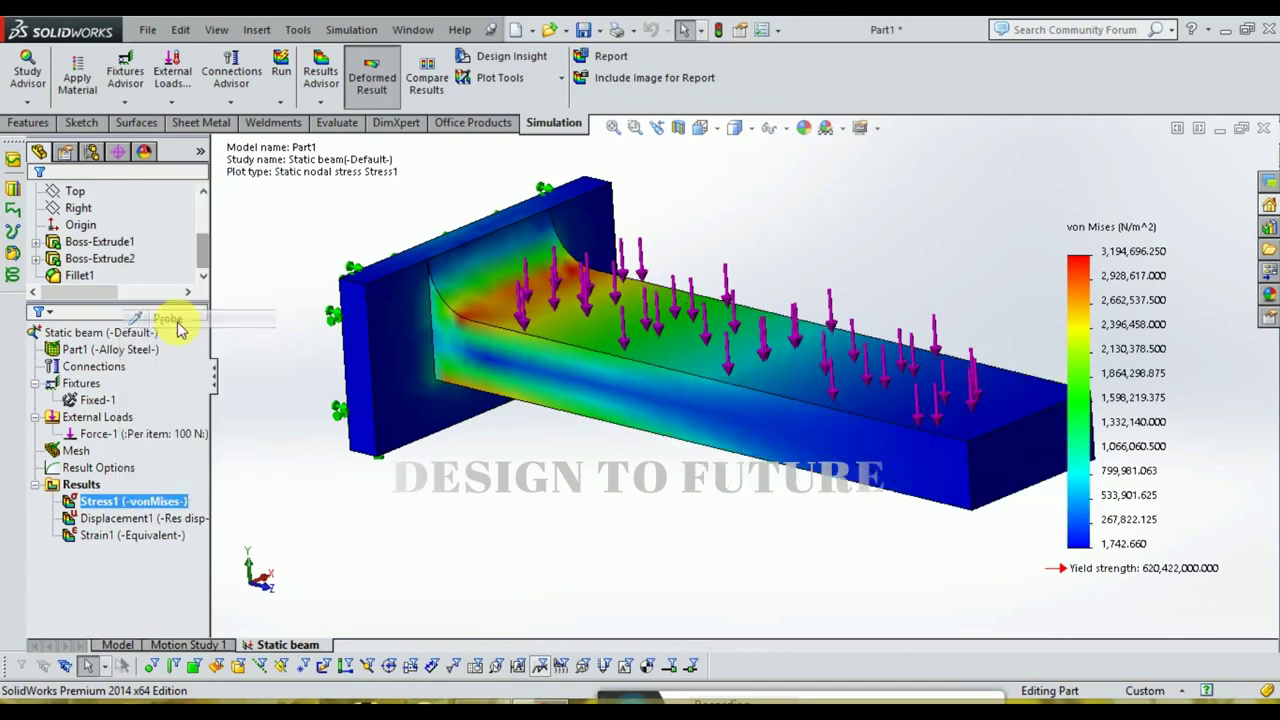
pyautogui.scroll(-5, 690, 390)
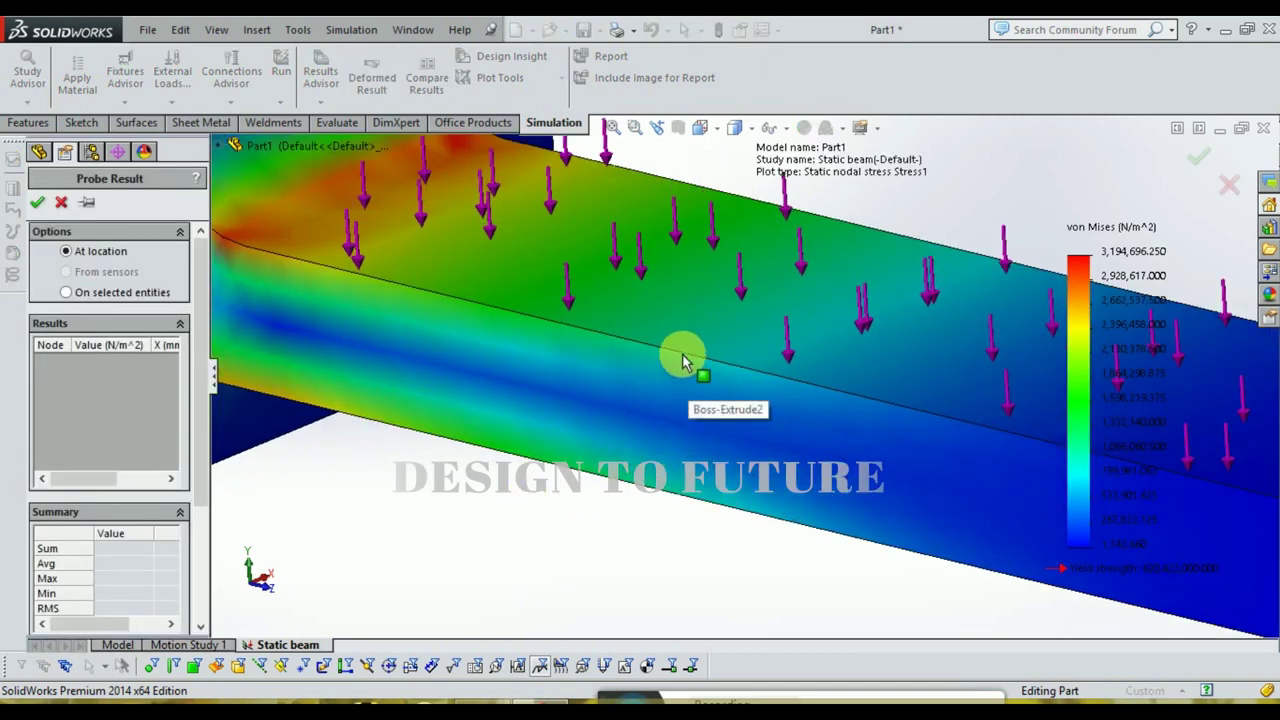
pyautogui.click(626, 310)
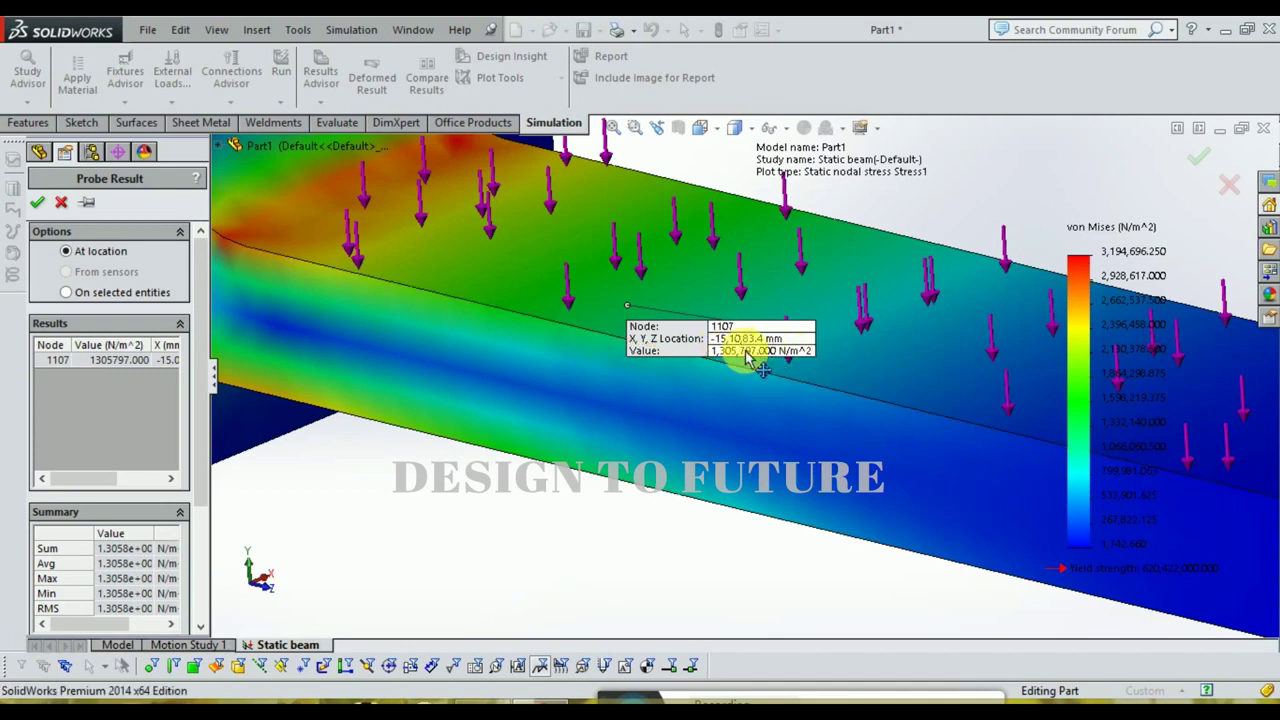
pyautogui.click(365, 215)
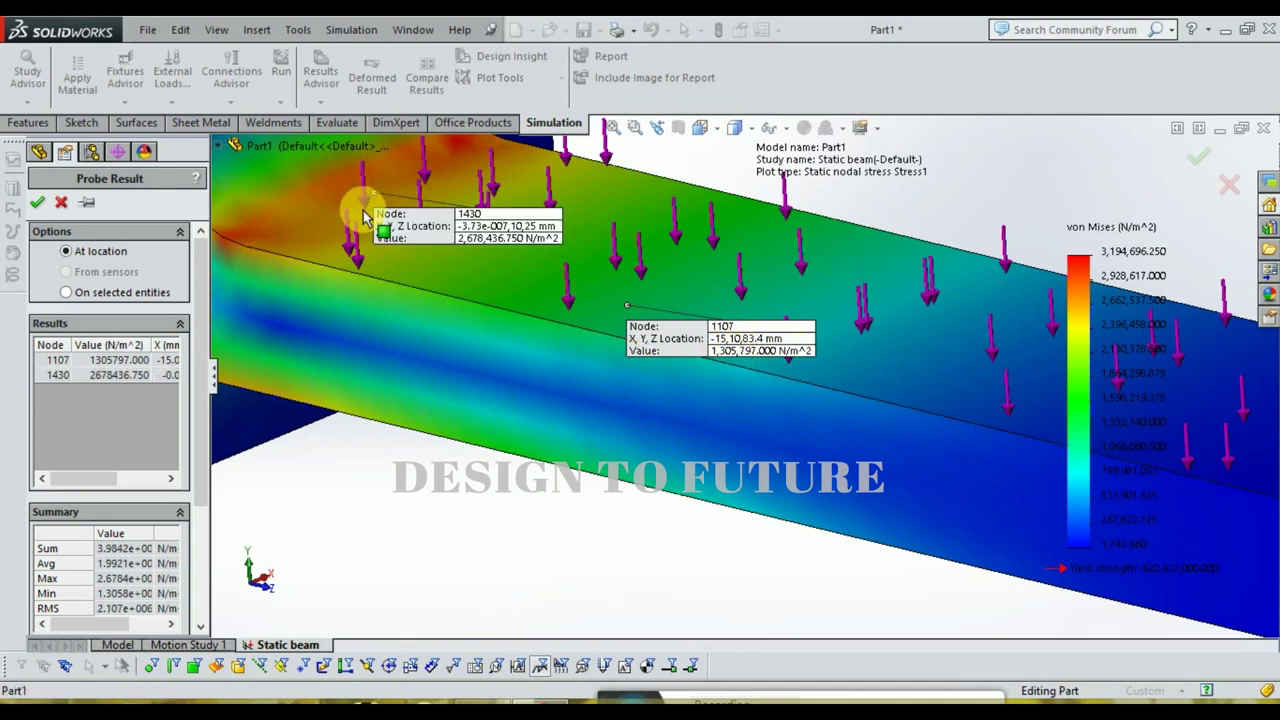
pyautogui.click(316, 299)
pyautogui.click(365, 382)
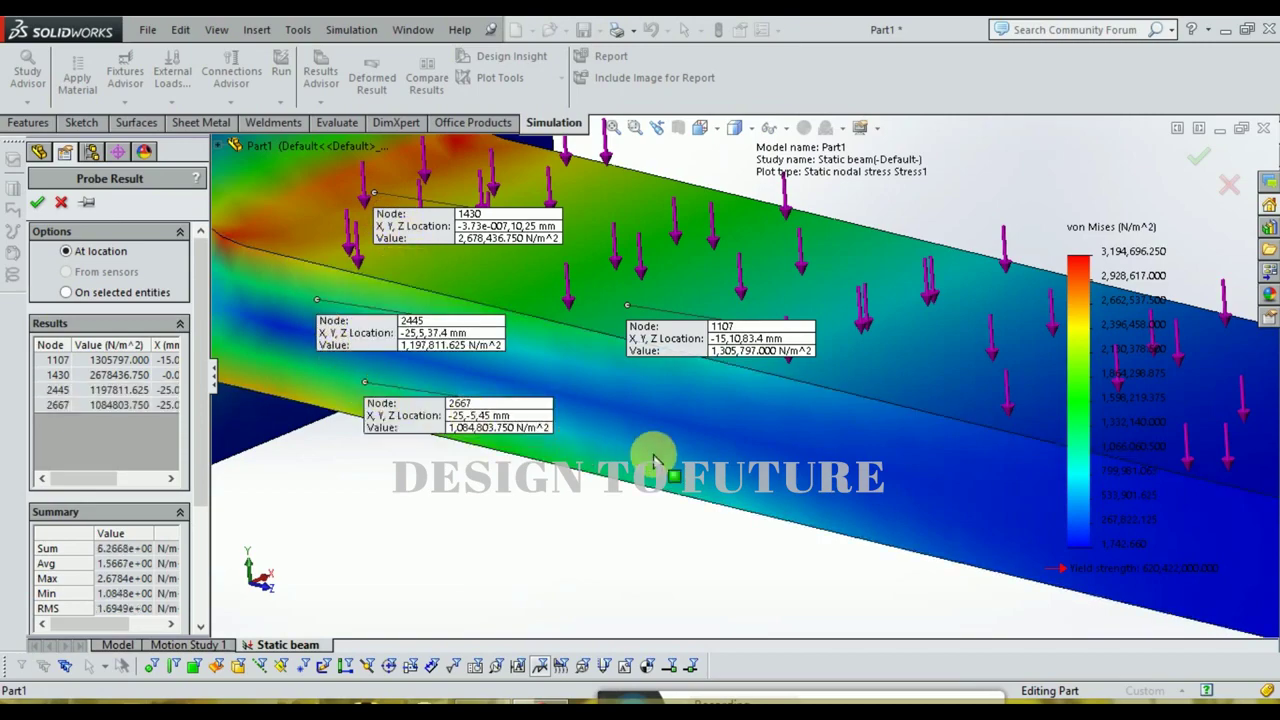
# Probe stresses at nodes 2632, 2376, 2510, 3406 and 3397, then clear the probe callouts.
pyautogui.click(653, 461)
pyautogui.click(828, 455)
pyautogui.click(915, 415)
pyautogui.scroll(-3, 905, 437)
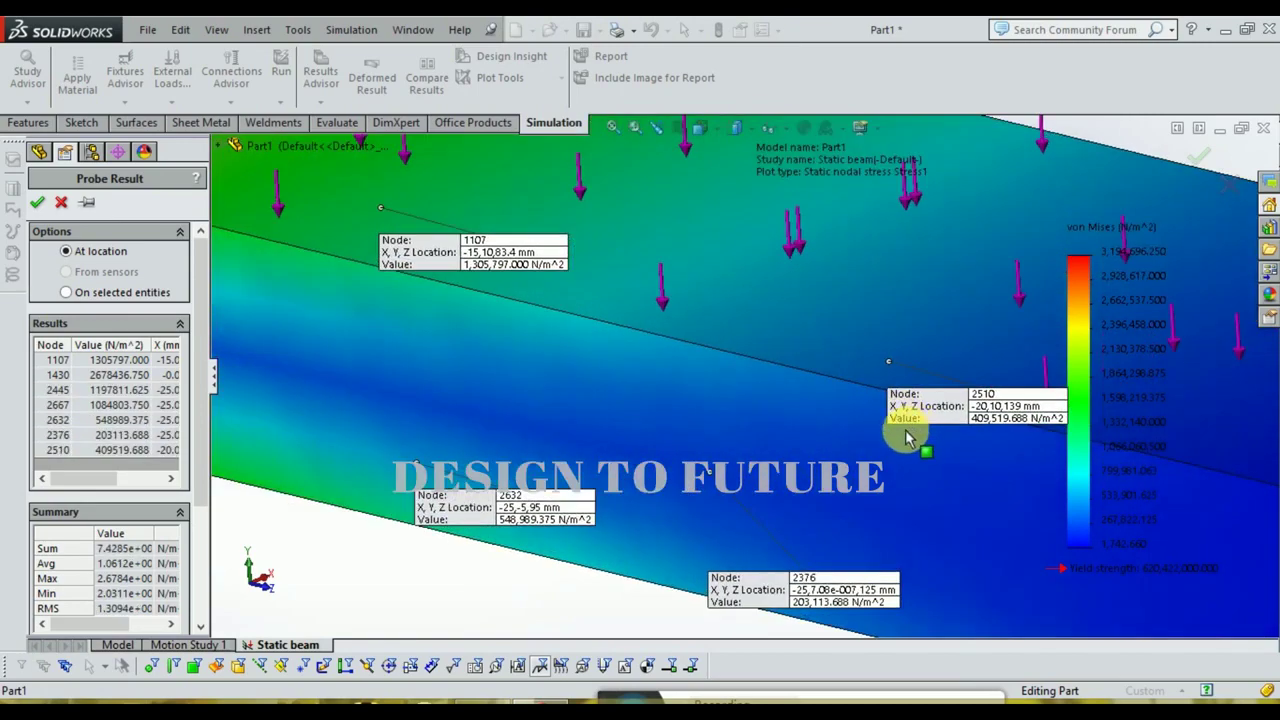
pyautogui.scroll(3, 905, 437)
pyautogui.scroll(2, 850, 425)
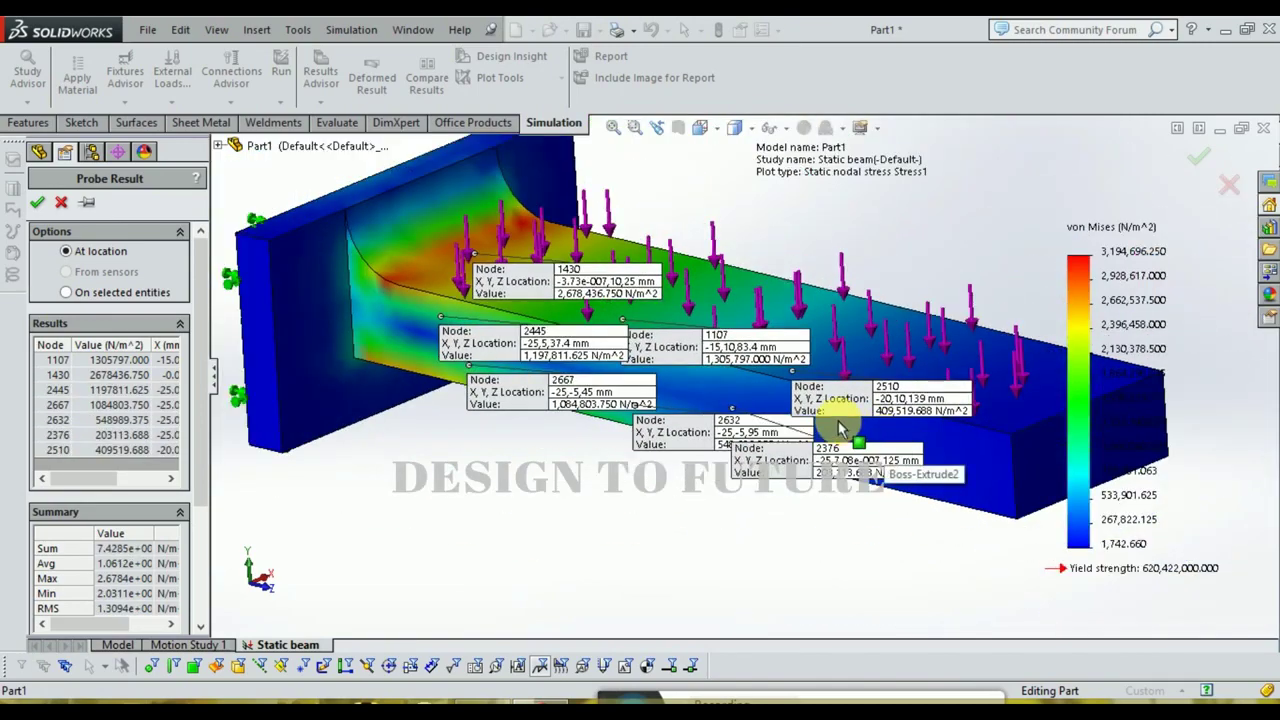
pyautogui.click(378, 323)
pyautogui.click(367, 320)
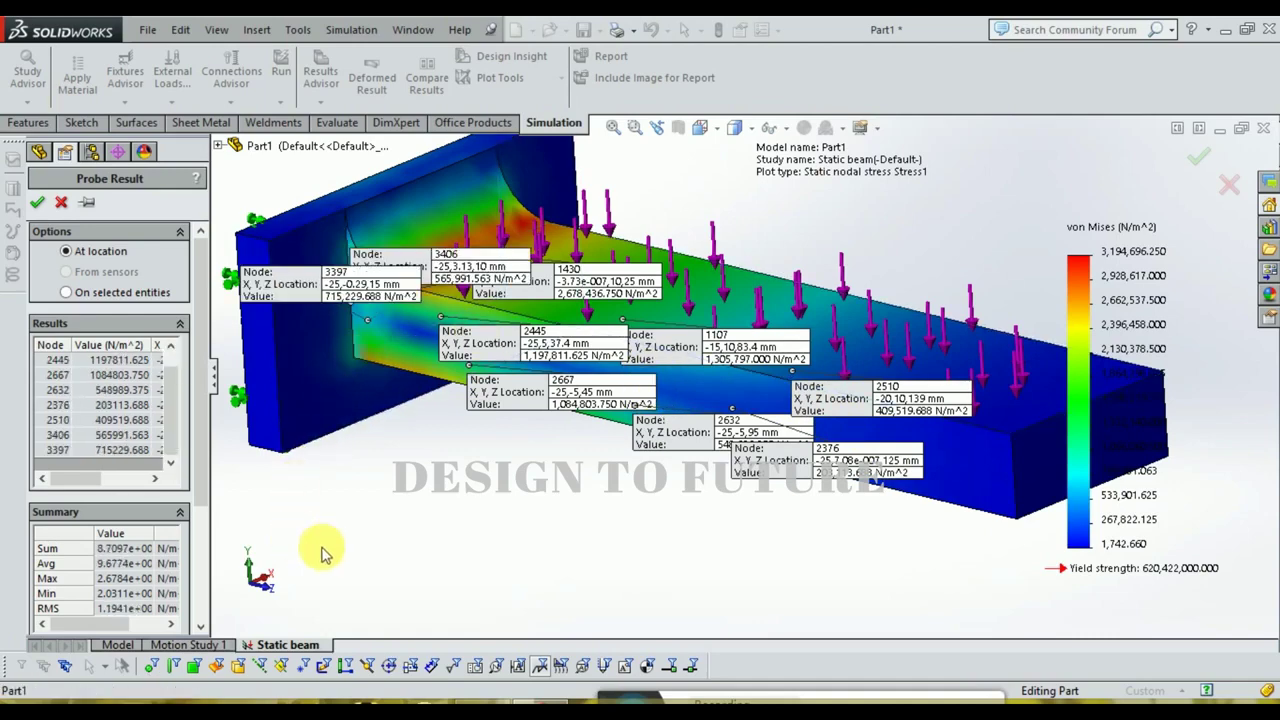
pyautogui.click(58, 204)
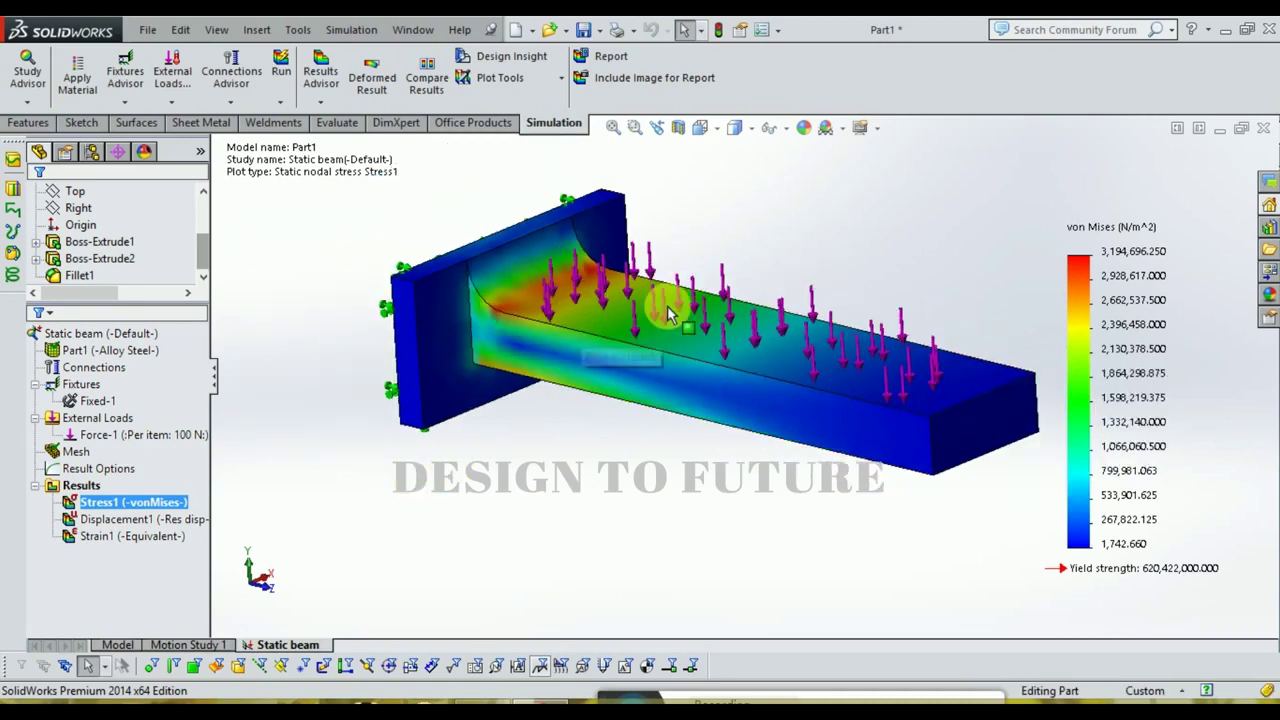
# Fit the beam in view and open the mesh Details window, enlarged to show full values.
pyautogui.scroll(-3, 680, 305)
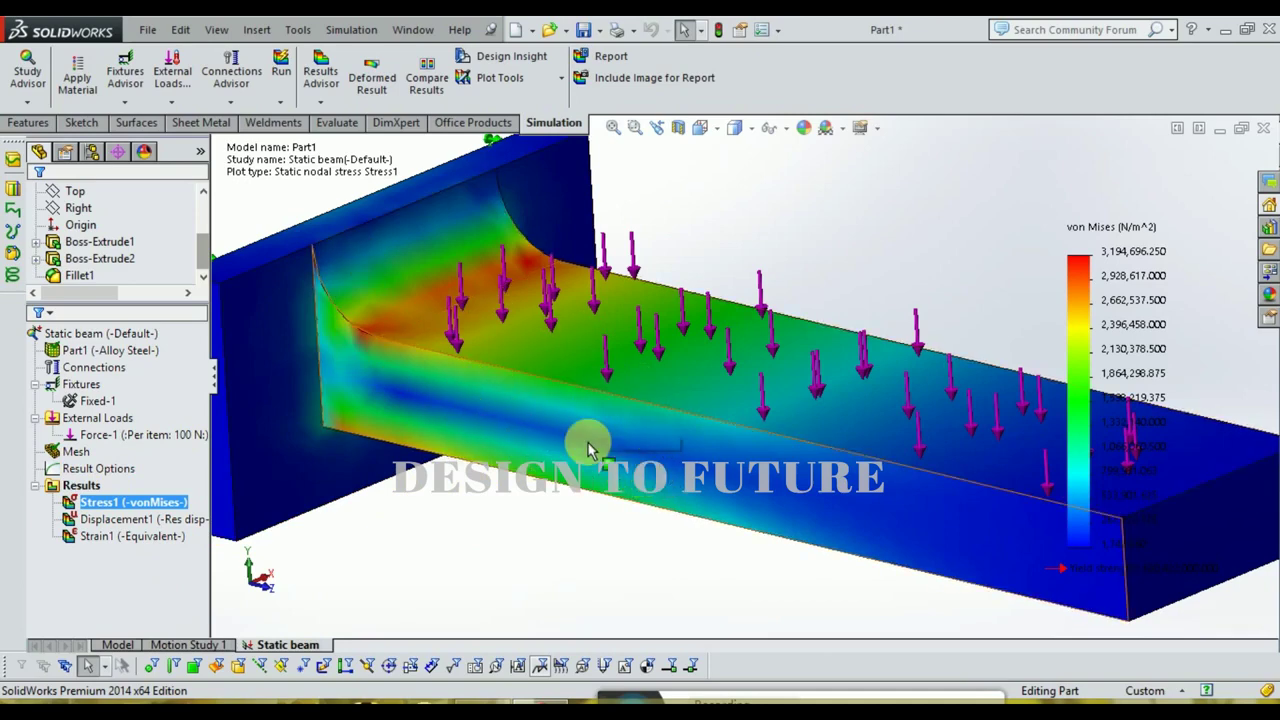
pyautogui.press('f')
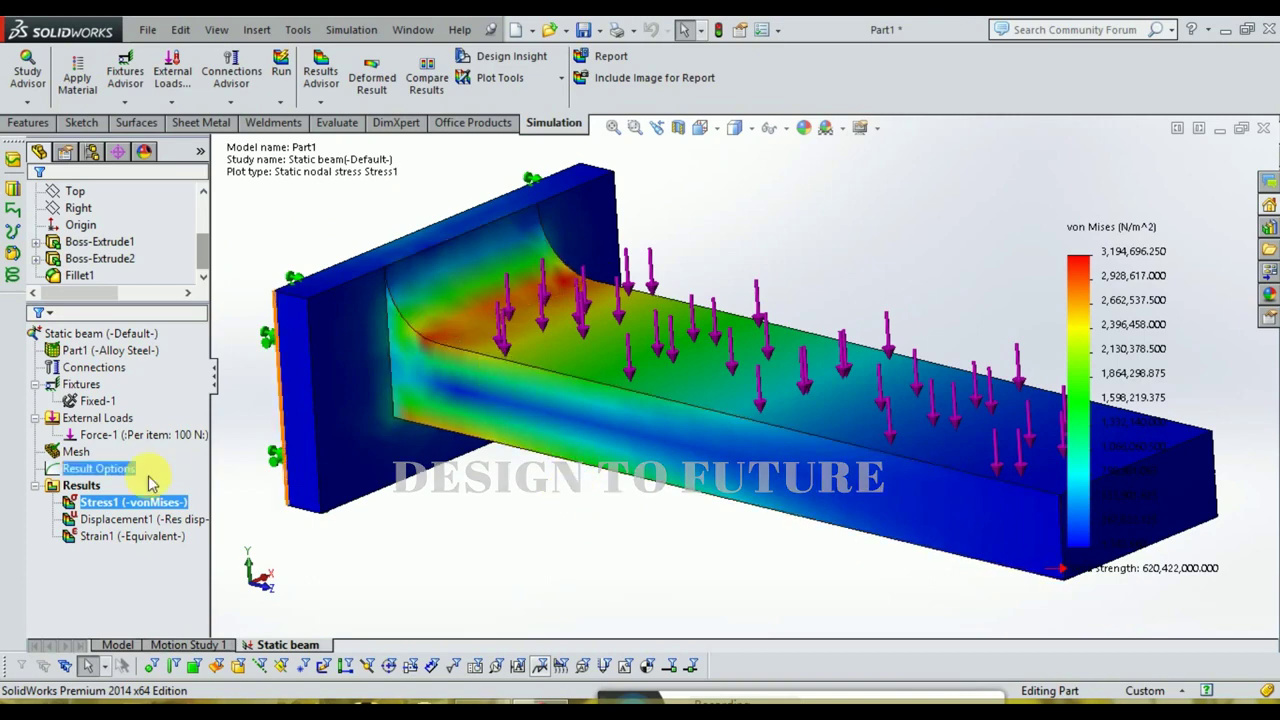
pyautogui.rightClick(68, 452)
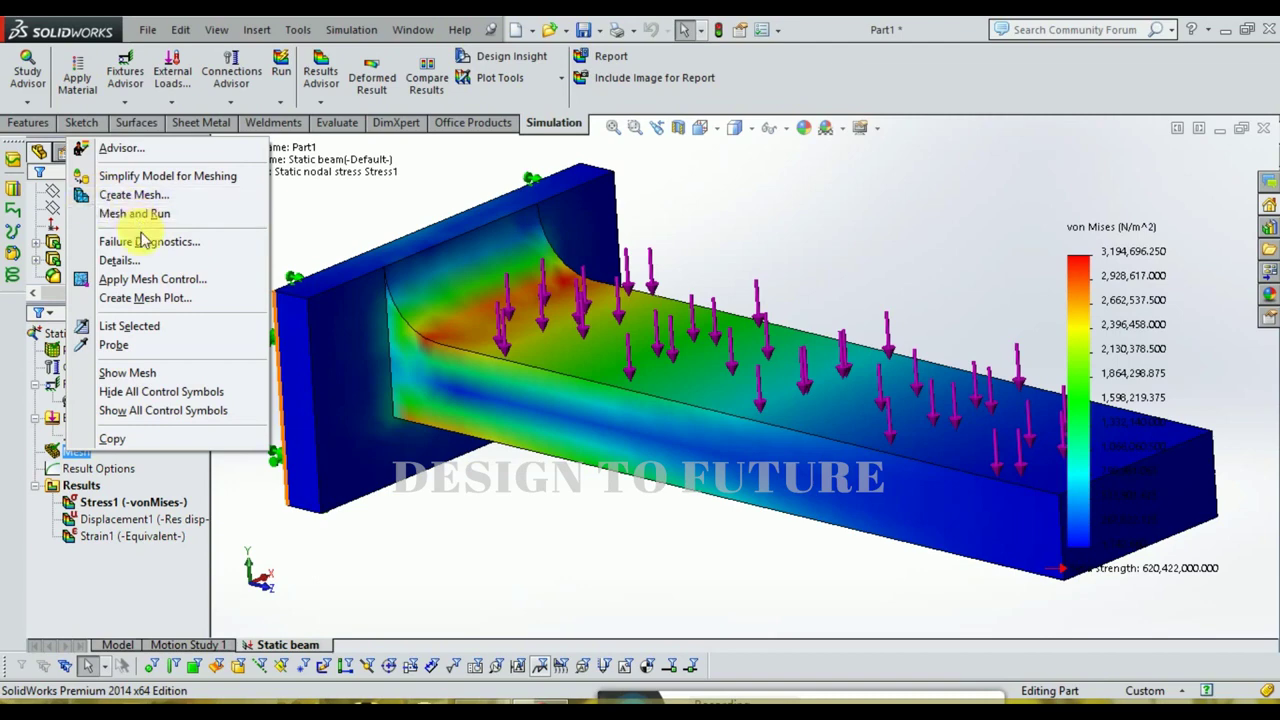
pyautogui.click(145, 262)
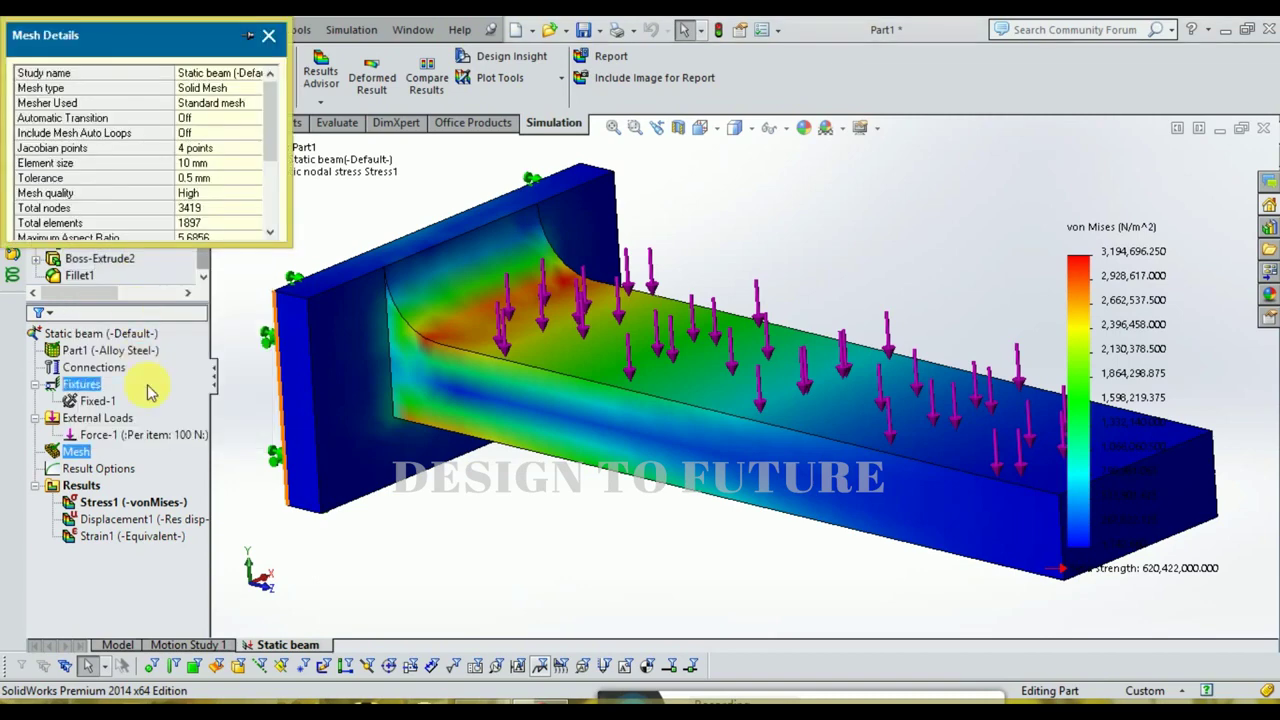
pyautogui.moveTo(298, 87); pyautogui.dragTo(347, 87)
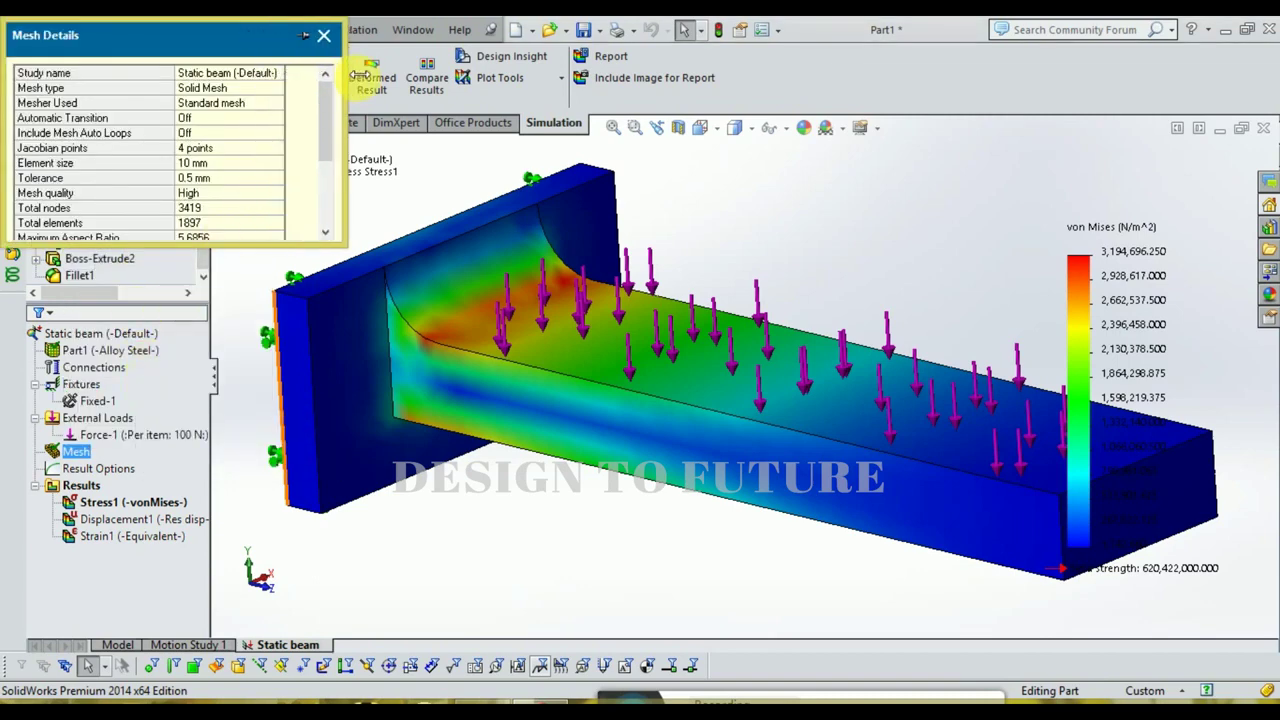
pyautogui.moveTo(314, 256); pyautogui.dragTo(314, 345)
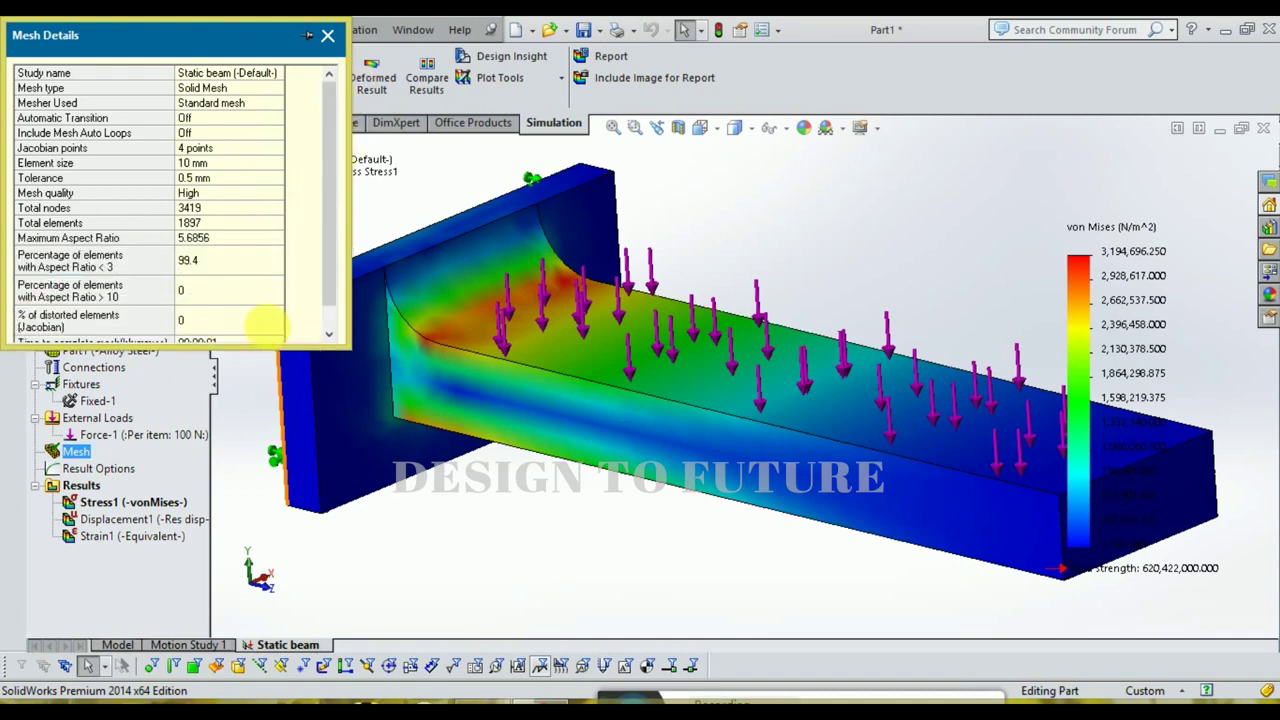
# Check element size 10 mm, tolerance 0.5 mm, 1897 elements and 3419 nodes, then close Mesh Details.
pyautogui.click(185, 164)
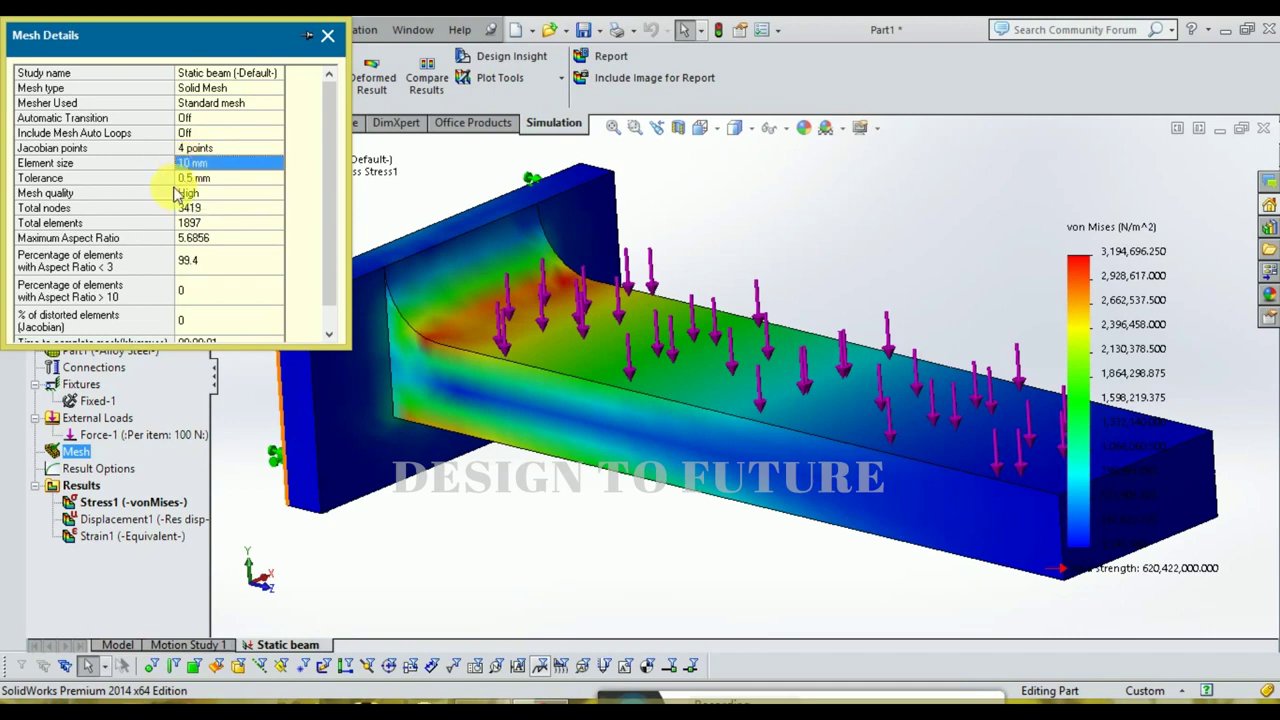
pyautogui.click(200, 181)
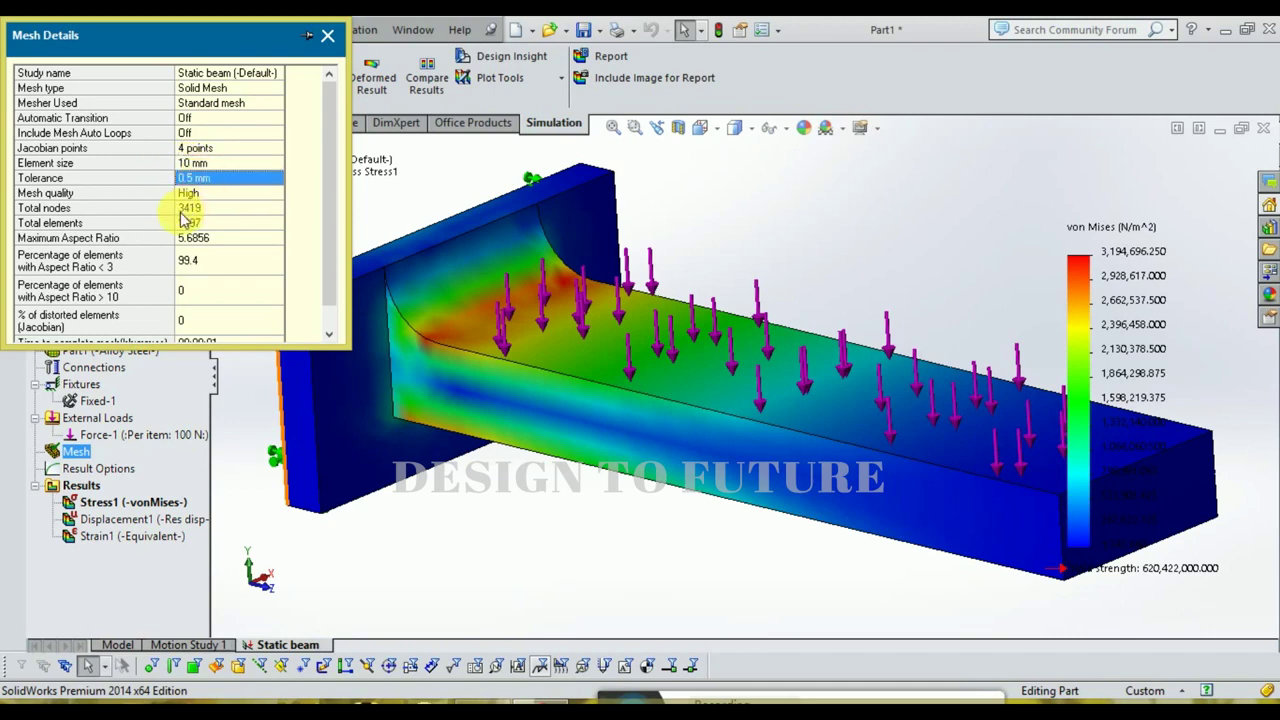
pyautogui.click(197, 226)
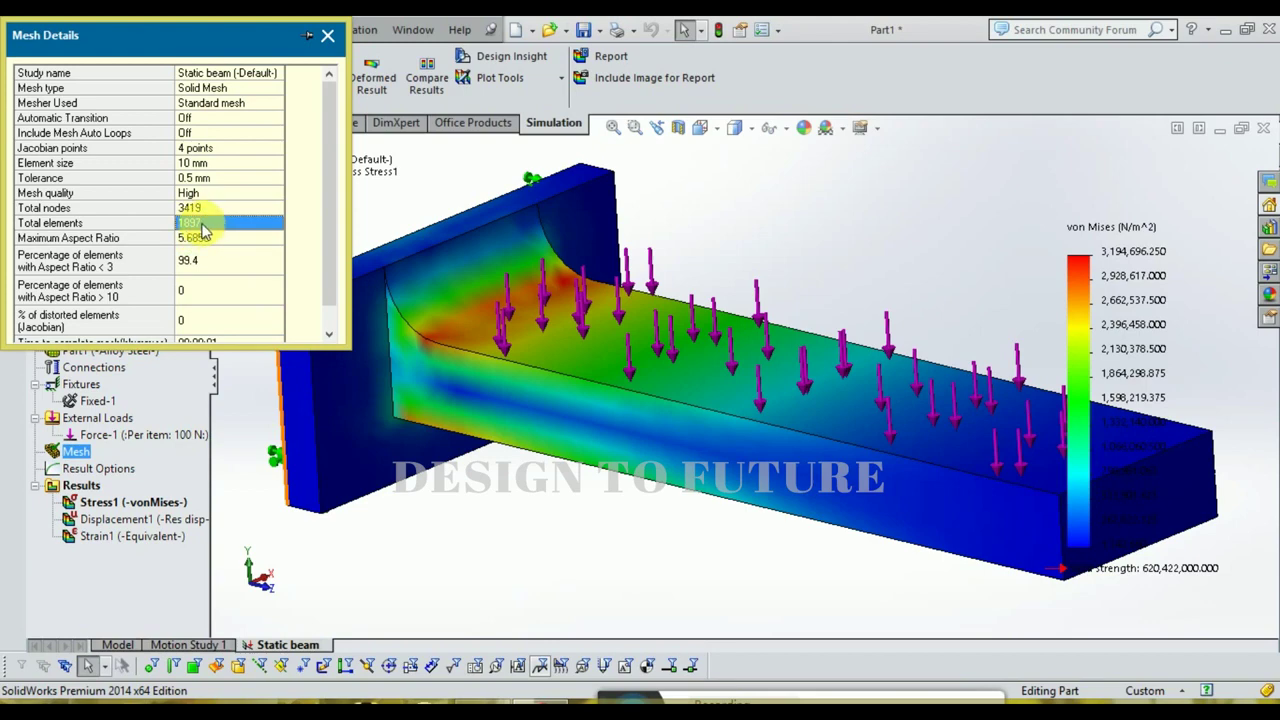
pyautogui.click(197, 209)
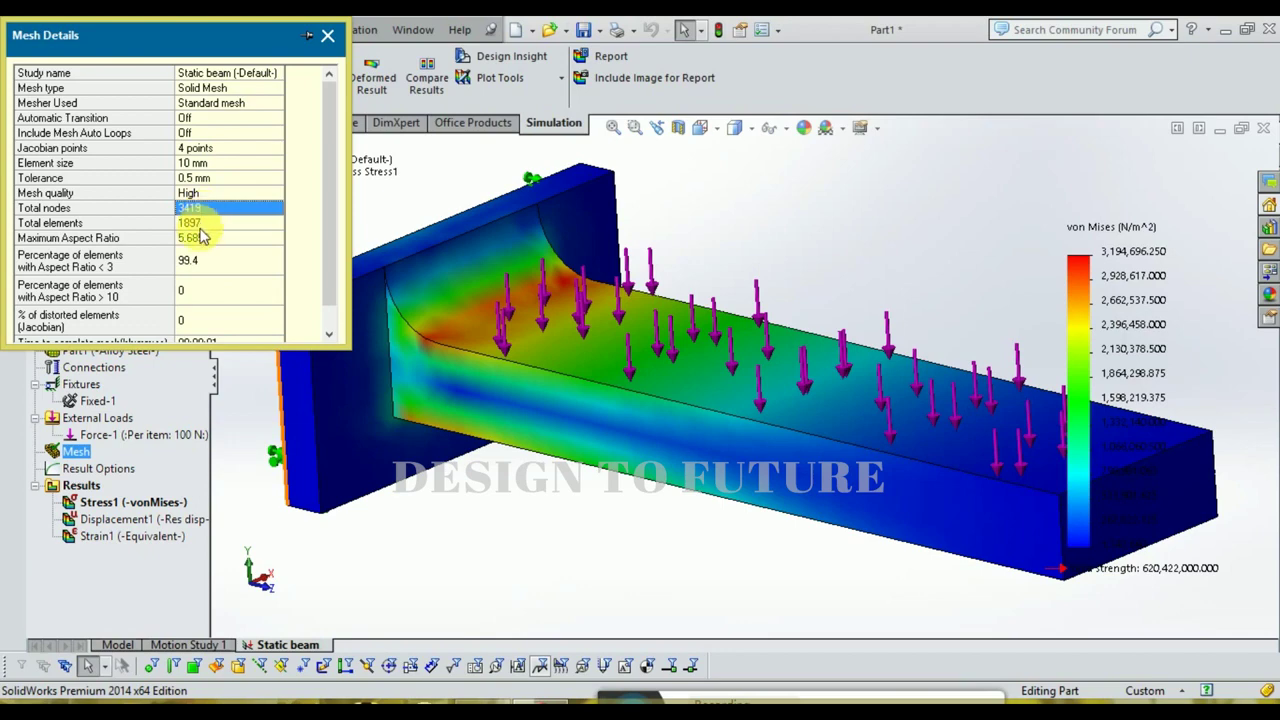
pyautogui.click(202, 226)
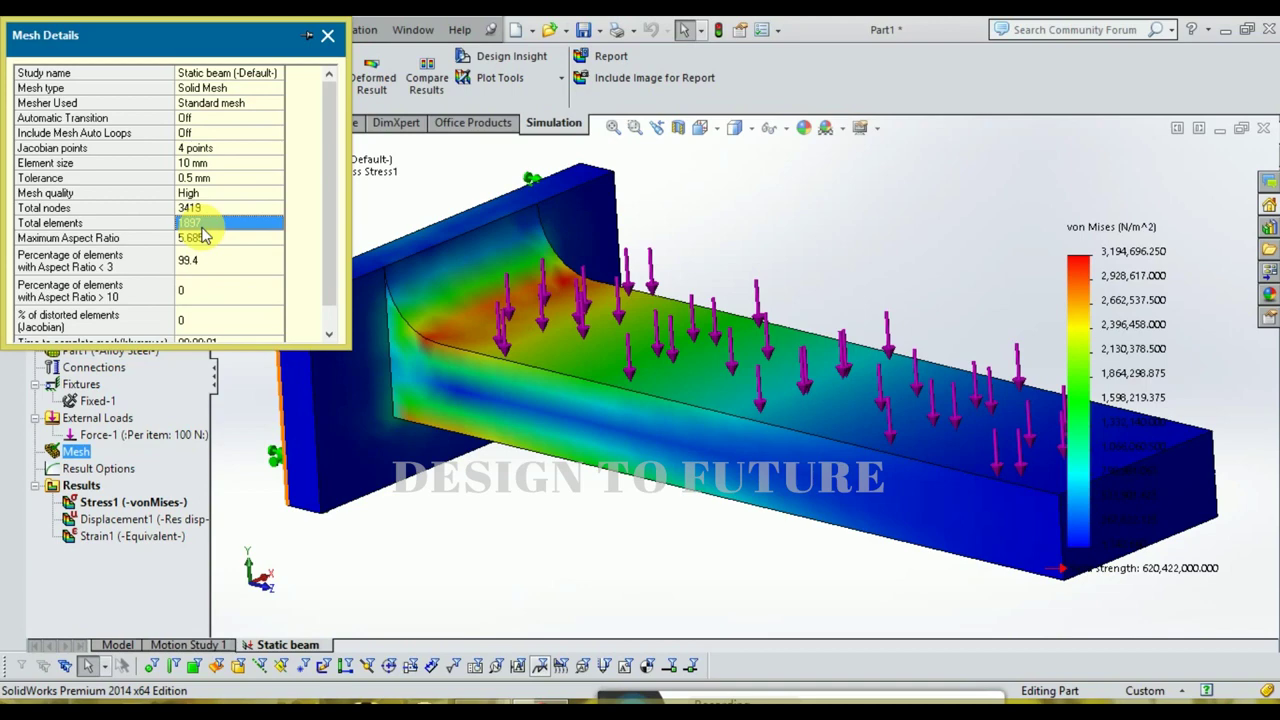
pyautogui.click(205, 210)
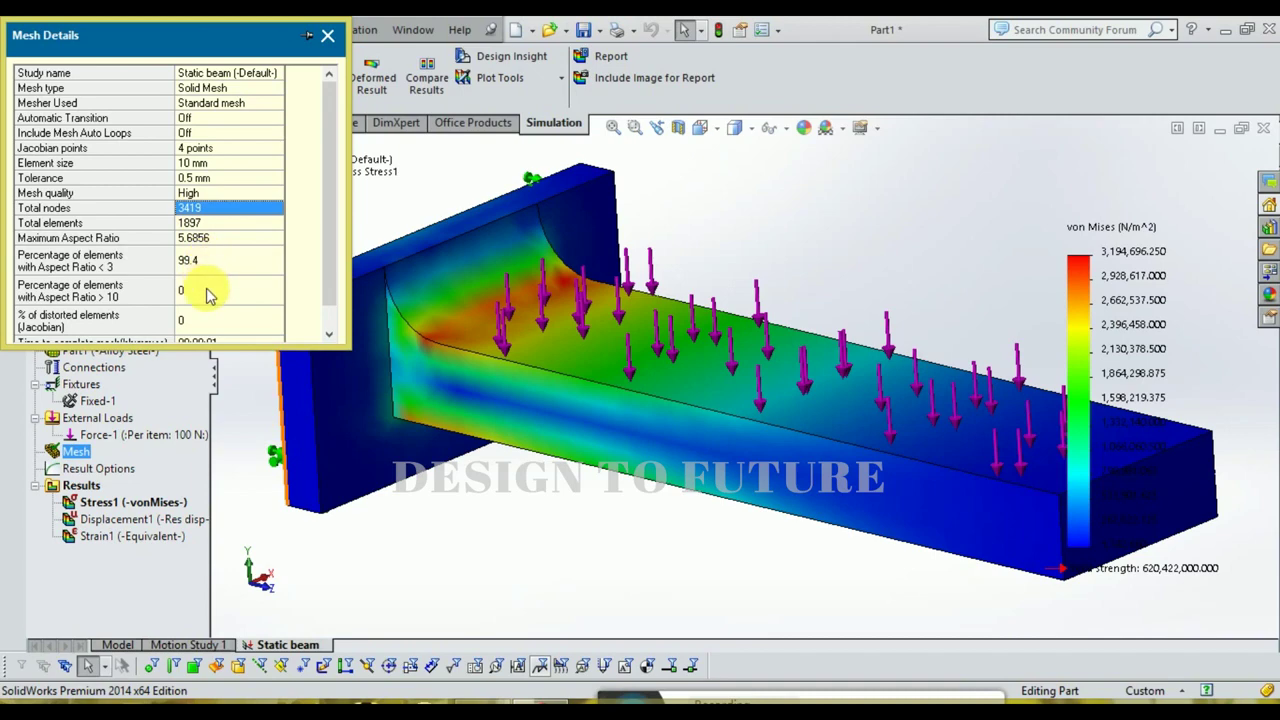
pyautogui.click(328, 38)
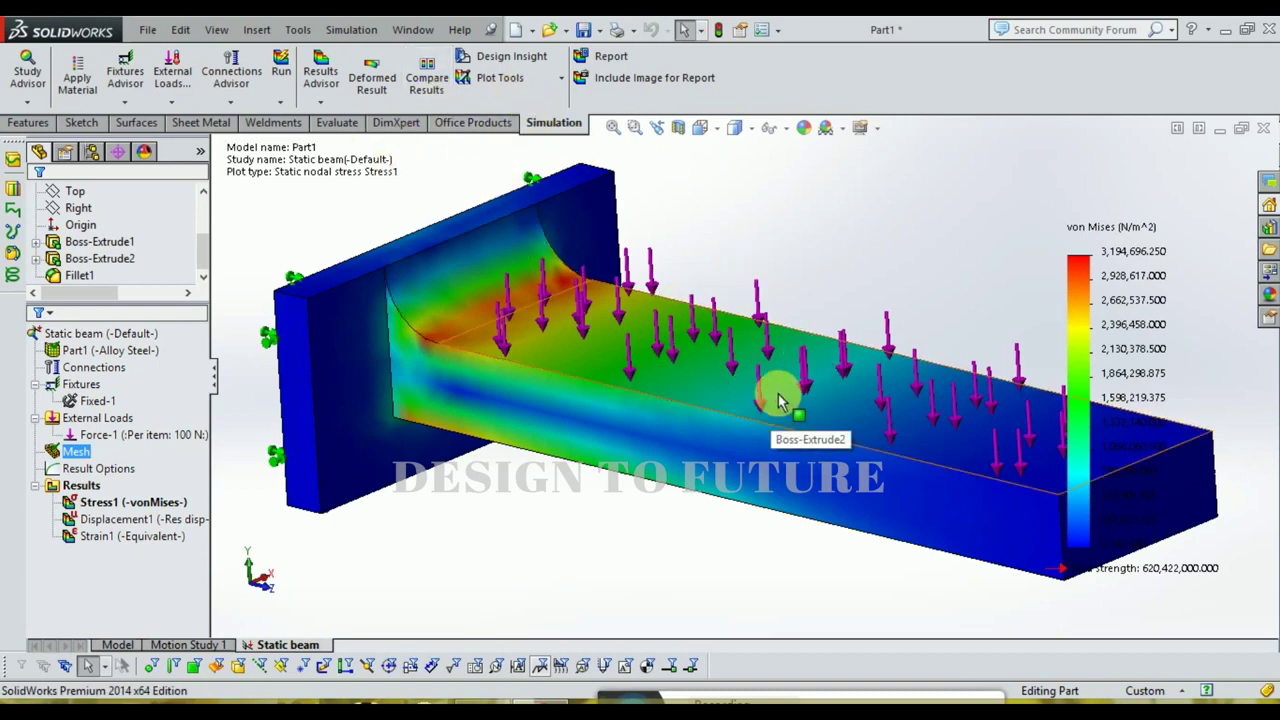
# Create a Factor of Safety plot using All/Automatic criteria and factor of safety distribution.
pyautogui.scroll(3, 771, 400)
pyautogui.scroll(-2, 790, 340)
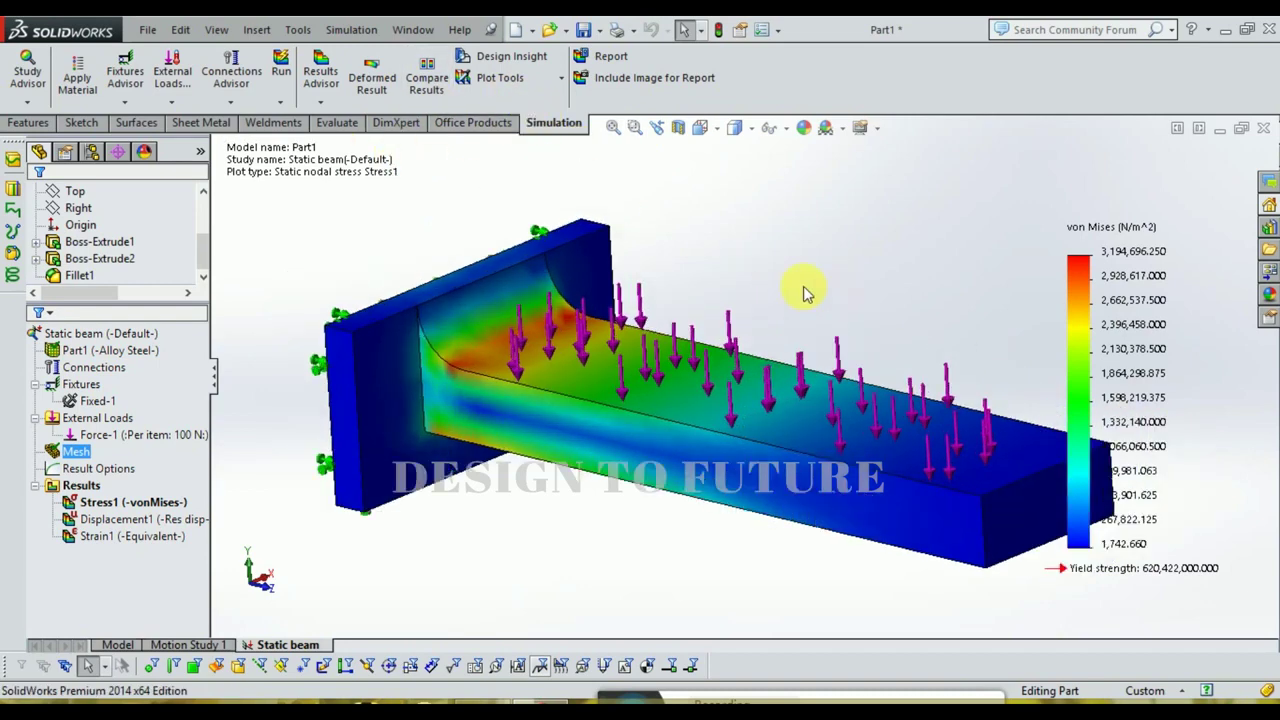
pyautogui.click(320, 103)
pyautogui.moveTo(355, 166)
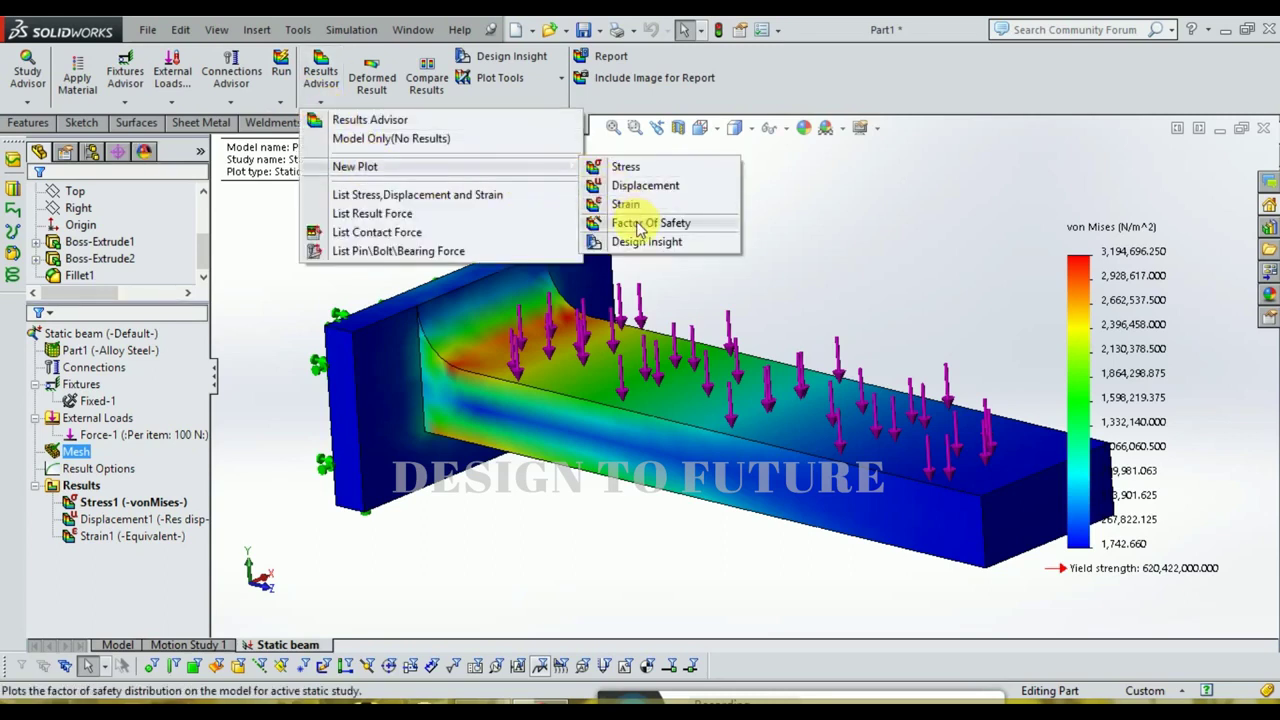
pyautogui.click(638, 223)
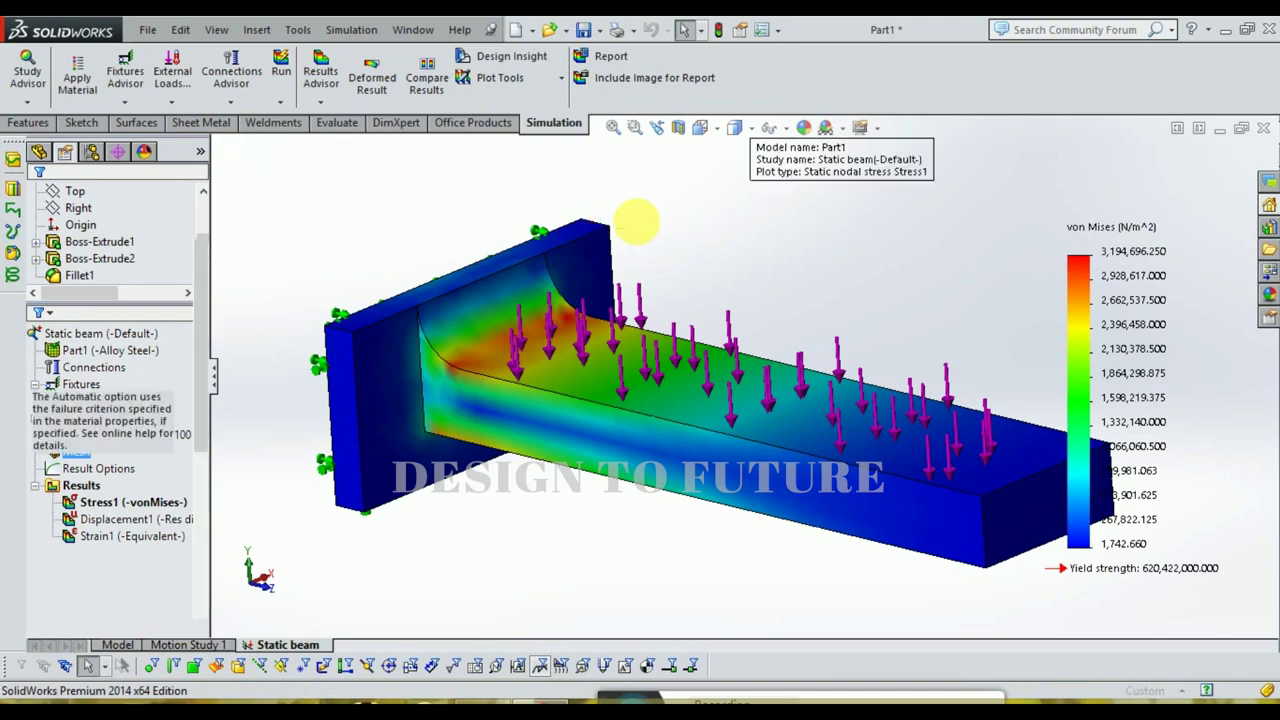
pyautogui.click(190, 204)
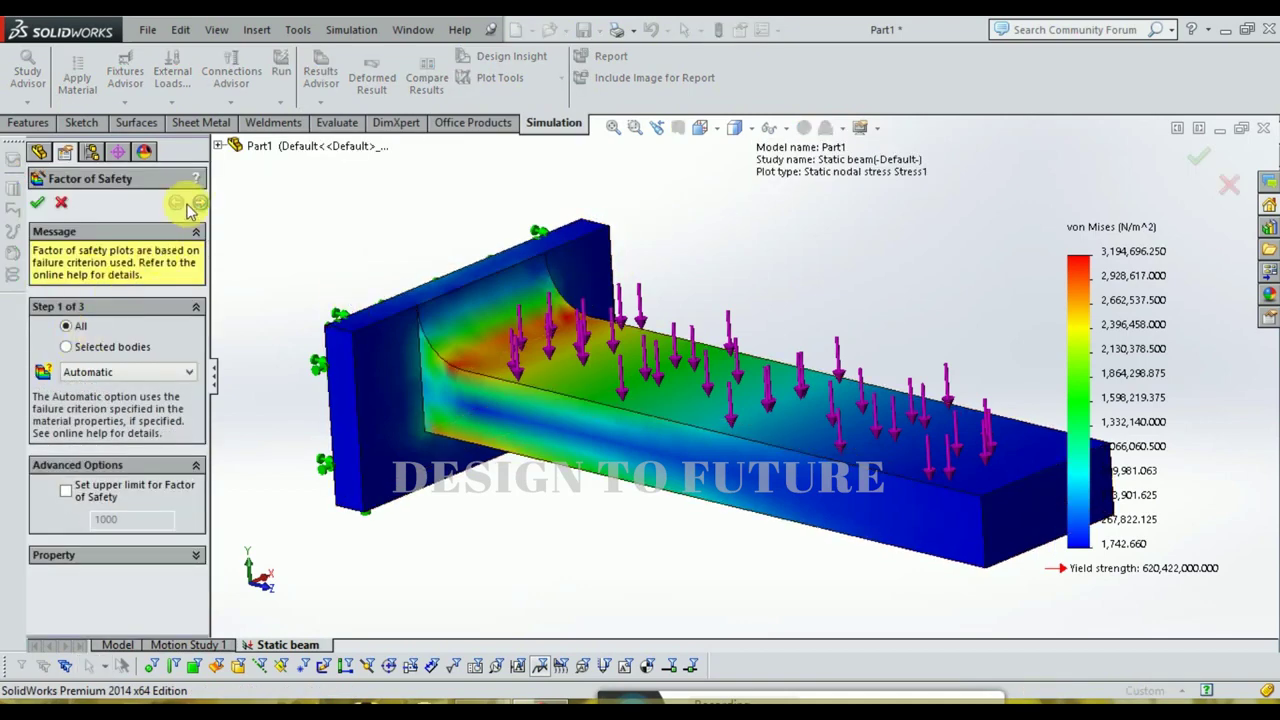
pyautogui.click(200, 205)
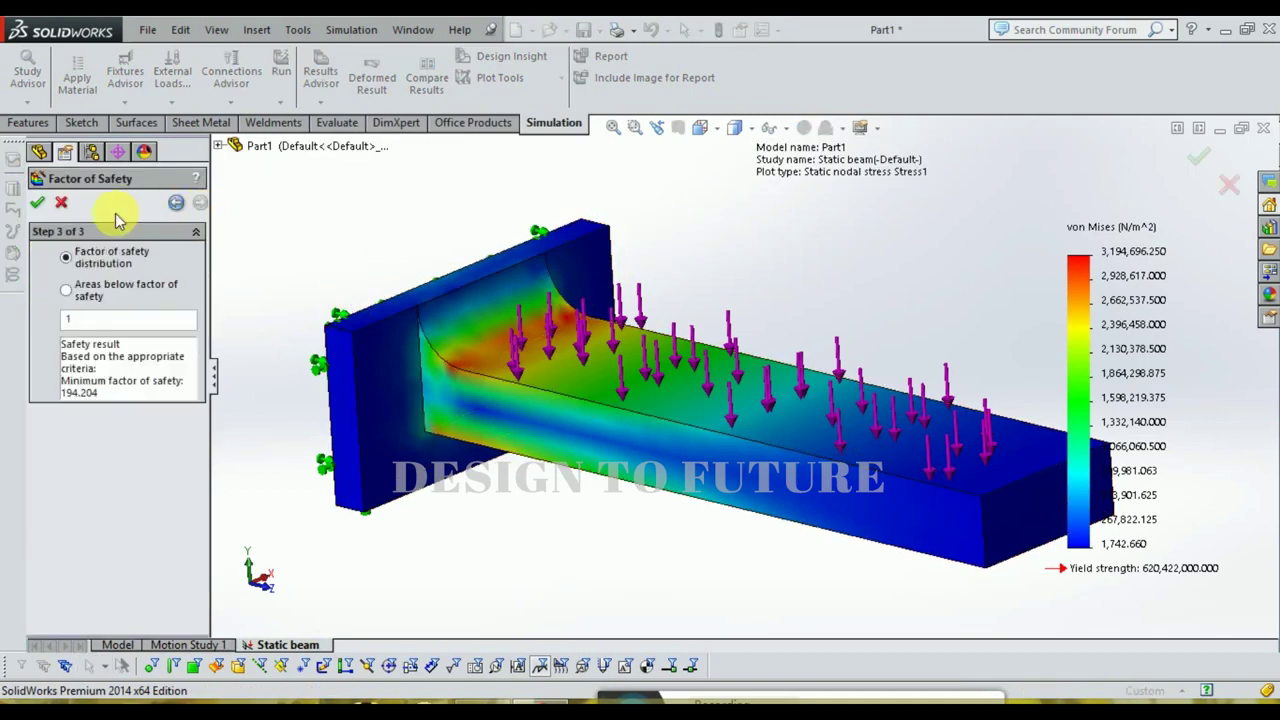
pyautogui.click(37, 205)
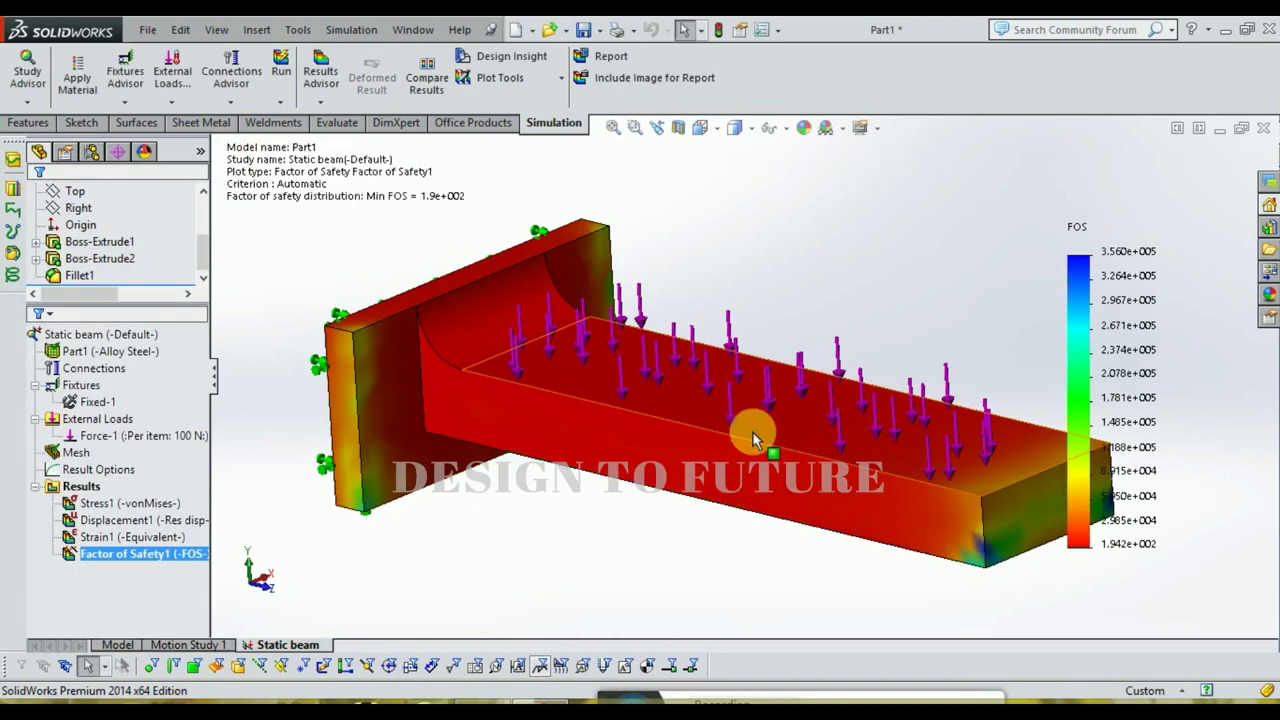
# Orbit and zoom around the beam to inspect the FOS plot, minimum about 194.
pyautogui.moveTo(754, 431); pyautogui.dragTo(893, 437, button='middle')
pyautogui.scroll(-2, 893, 437)
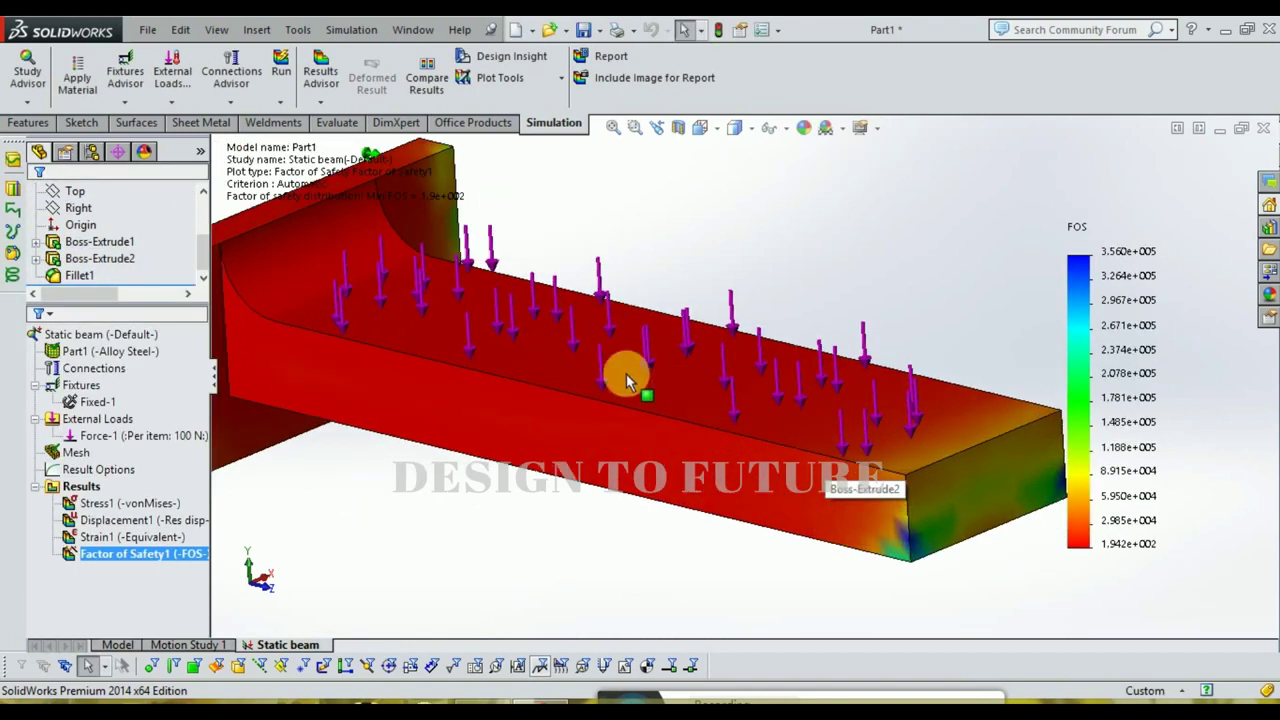
pyautogui.scroll(2, 626, 381)
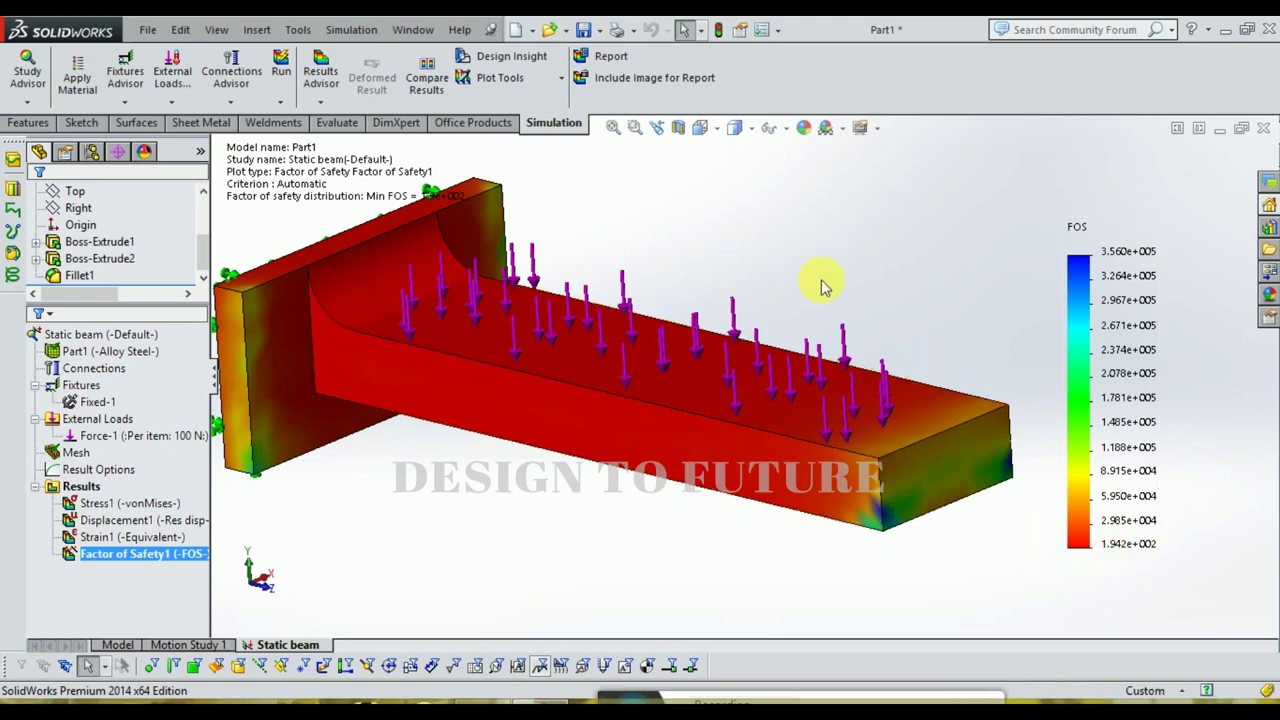
pyautogui.moveTo(986, 314)
pyautogui.mouseDown(button='middle')
pyautogui.moveTo(815, 407)
pyautogui.moveTo(785, 315)
pyautogui.moveTo(737, 434)
pyautogui.mouseUp(button='middle')
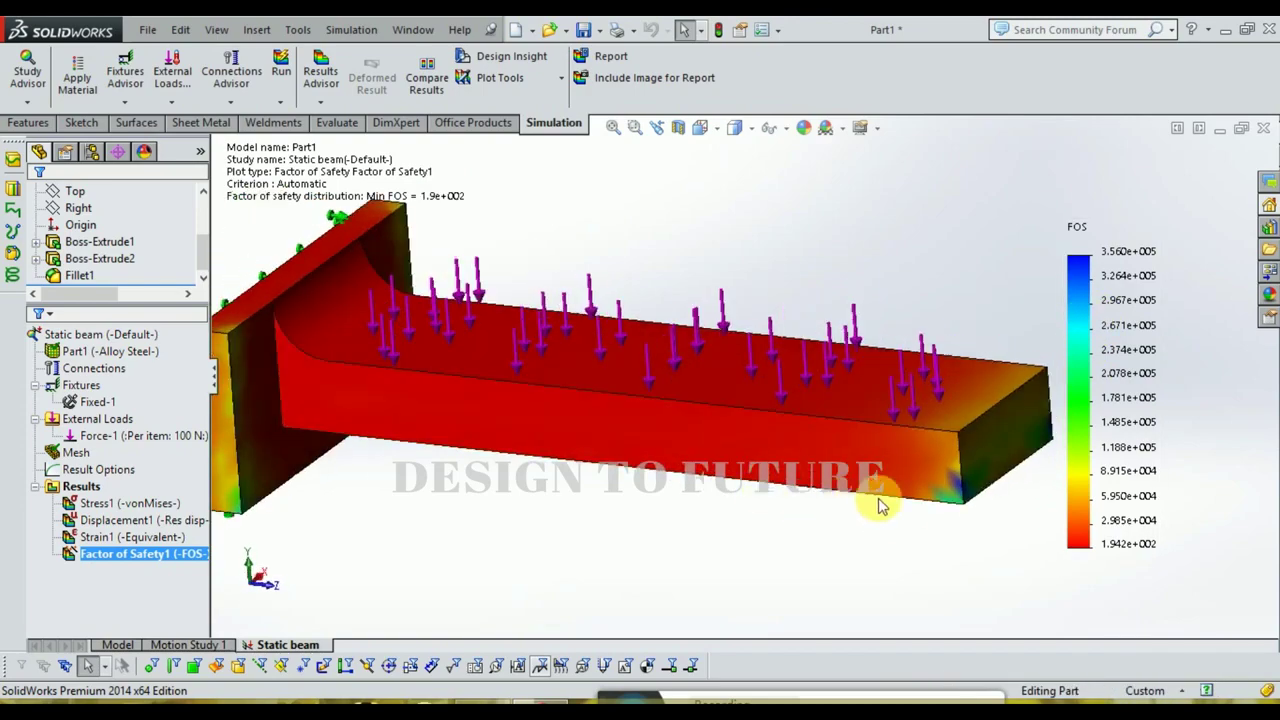
pyautogui.scroll(-3, 965, 498)
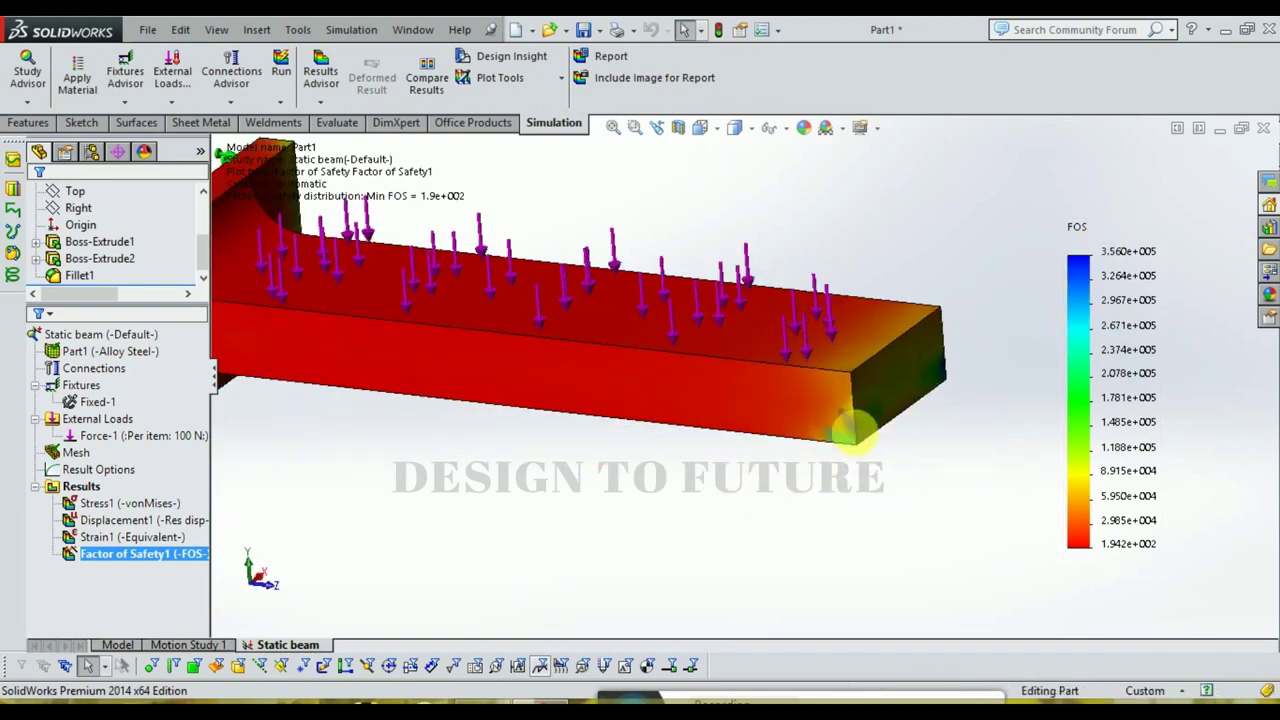
pyautogui.scroll(-3, 828, 415)
pyautogui.moveTo(829, 423)
pyautogui.mouseDown(button='middle')
pyautogui.moveTo(846, 434)
pyautogui.moveTo(823, 366)
pyautogui.moveTo(766, 320)
pyautogui.moveTo(726, 374)
pyautogui.moveTo(903, 380)
pyautogui.mouseUp(button='middle')
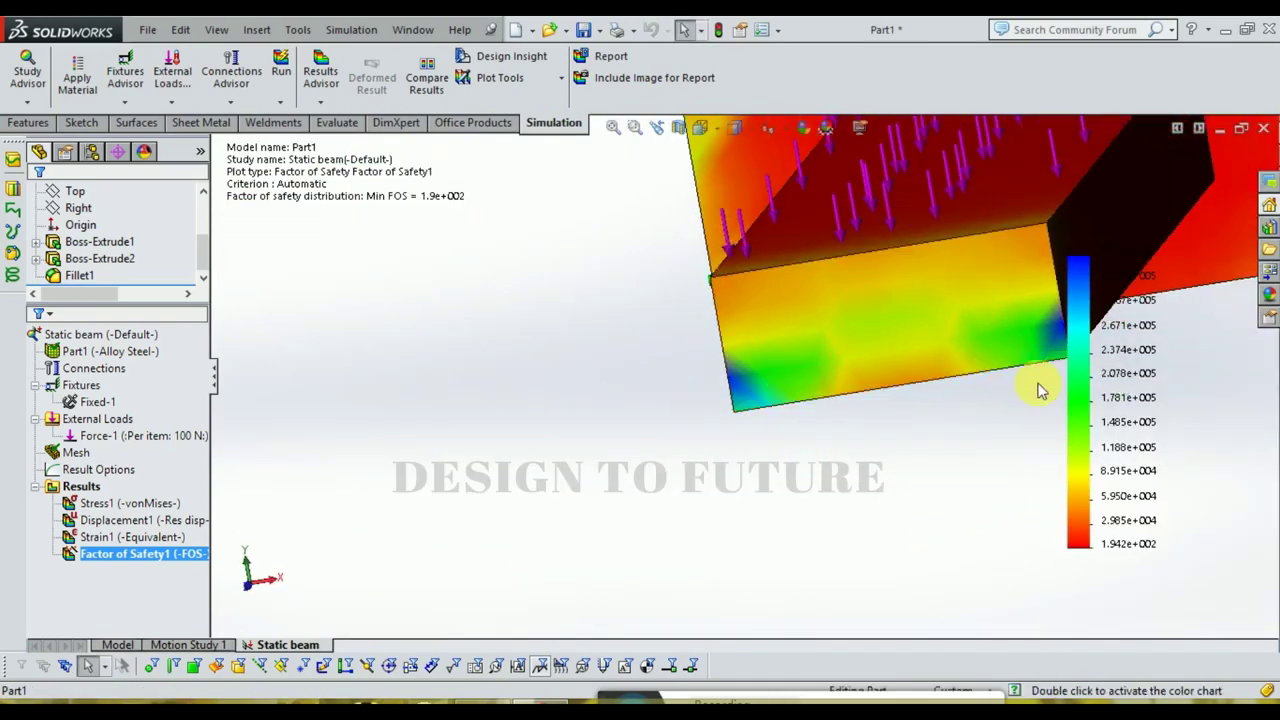
pyautogui.moveTo(1040, 389)
pyautogui.mouseDown(button='middle')
pyautogui.moveTo(893, 385)
pyautogui.moveTo(829, 337)
pyautogui.moveTo(891, 380)
pyautogui.mouseUp(button='middle')
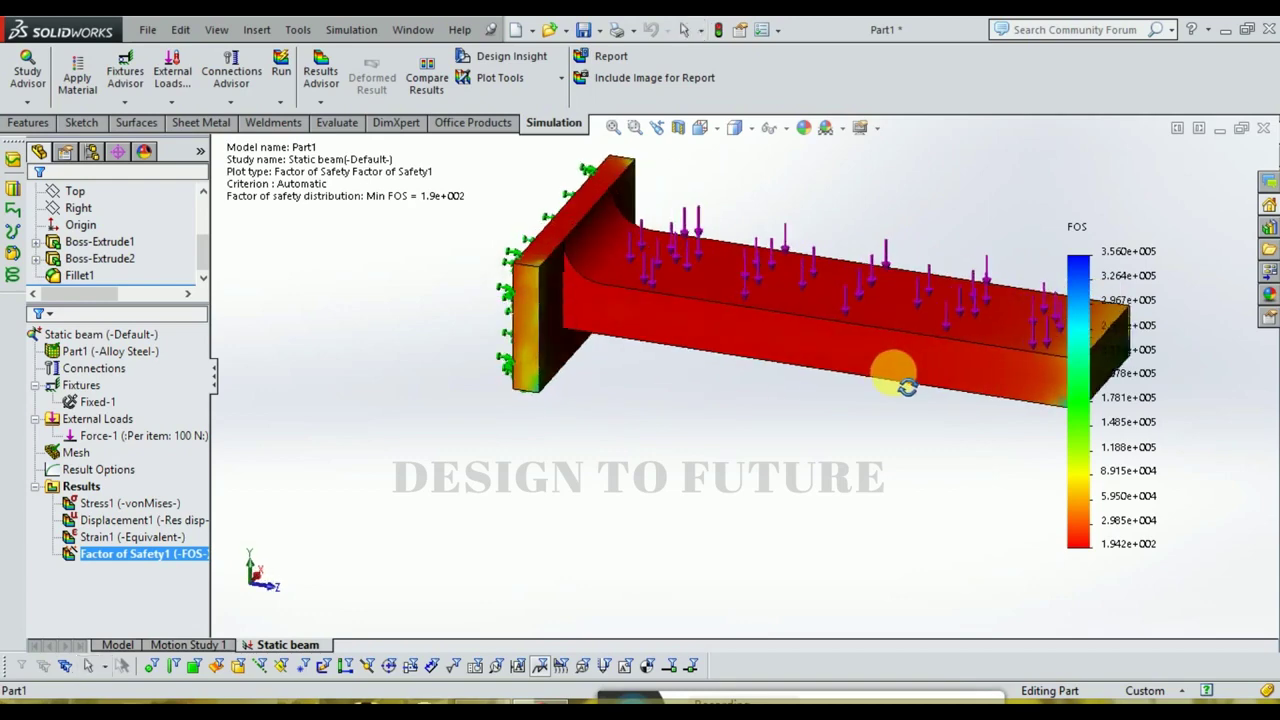
pyautogui.moveTo(674, 286); pyautogui.dragTo(720, 310, button='middle')
# Show the Stress1 von Mises plot again and start Section Clipping from Plot Tools.
pyautogui.click(140, 505)
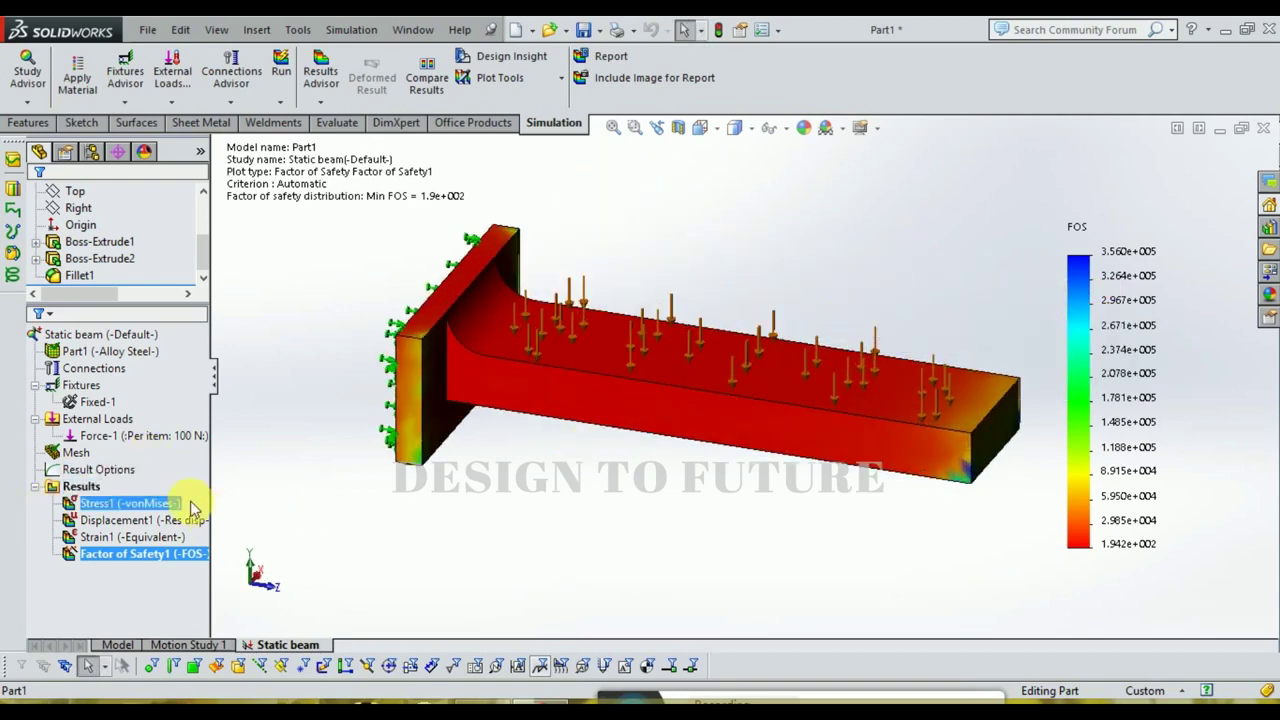
pyautogui.rightClick(141, 504)
pyautogui.click(183, 514)
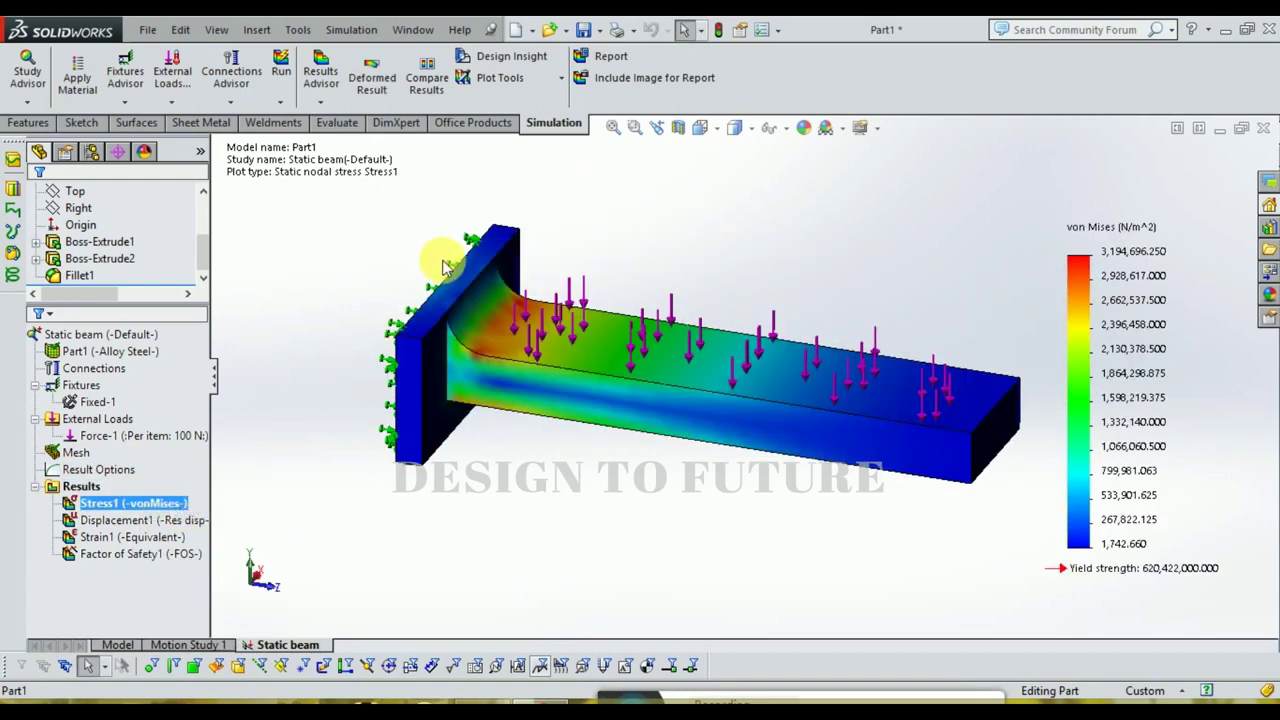
pyautogui.click(558, 85)
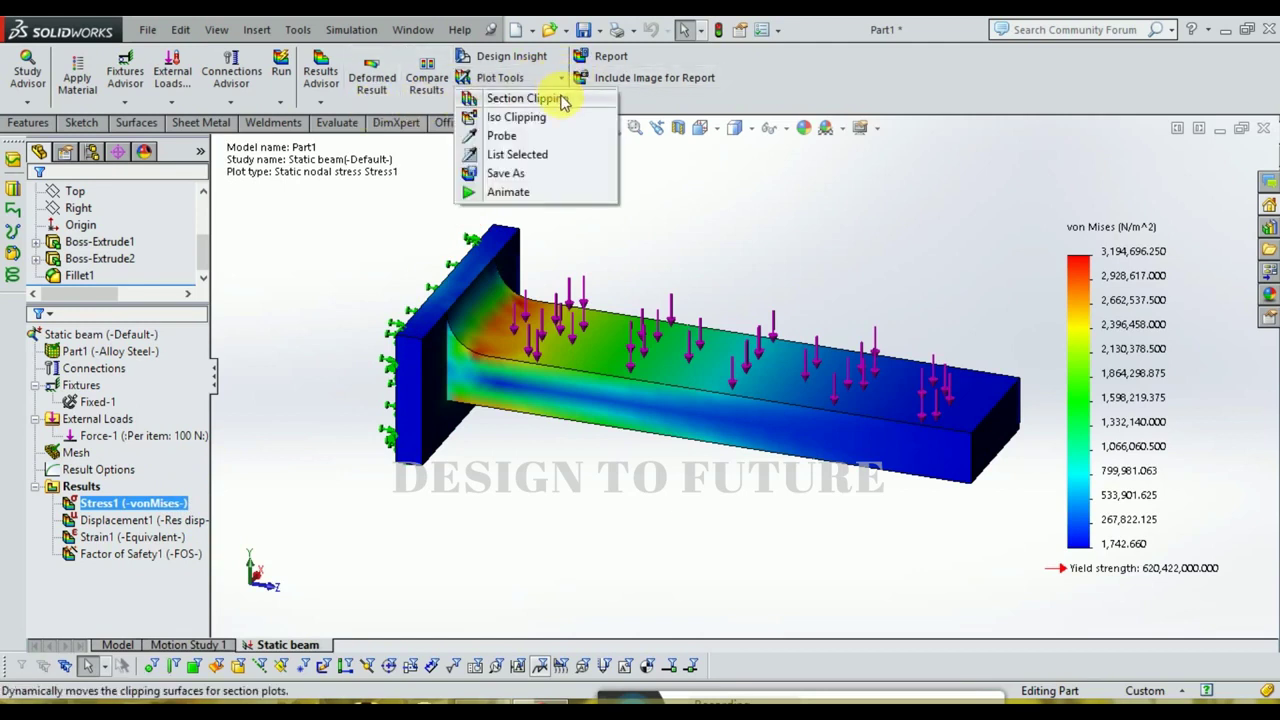
pyautogui.click(563, 103)
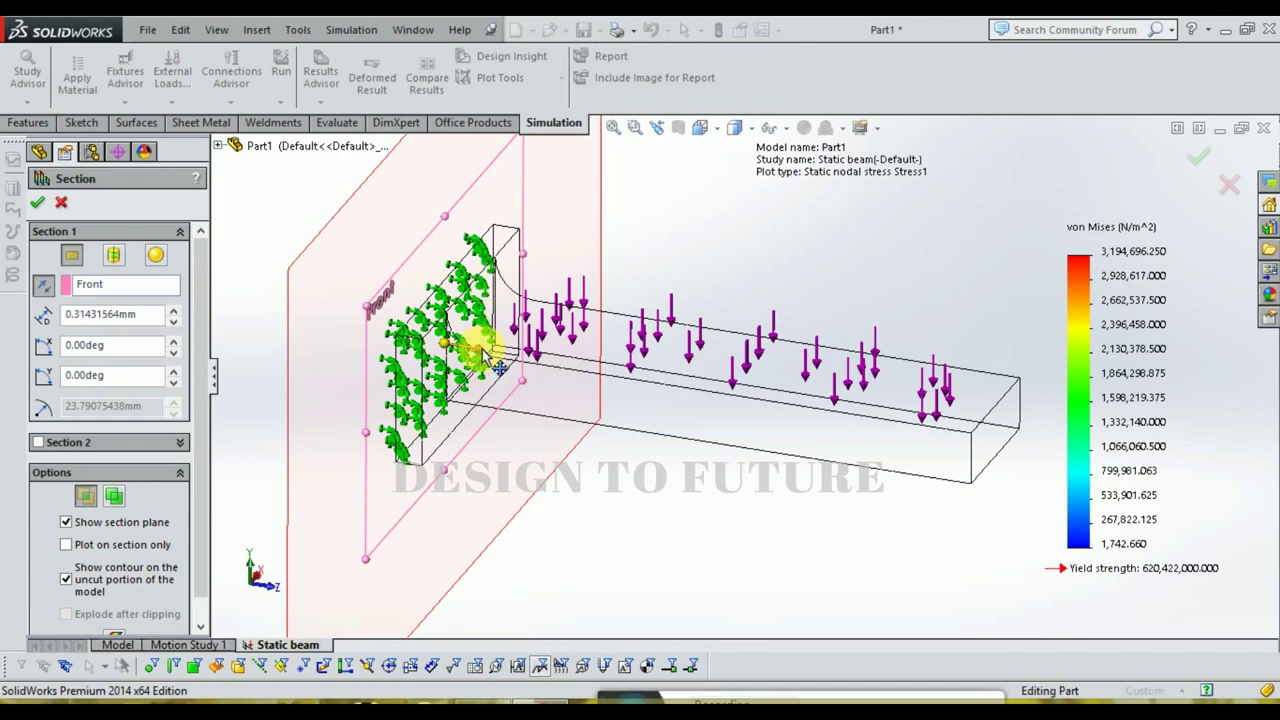
# Slide the Front section plane along the beam through 35, 56, 67.5 and 98 mm to about 207 mm.
pyautogui.moveTo(499, 368); pyautogui.dragTo(640, 395)
pyautogui.moveTo(640, 395); pyautogui.dragTo(586, 372, button='middle')
pyautogui.scroll(-3, 633, 386)
pyautogui.scroll(-3, 645, 338)
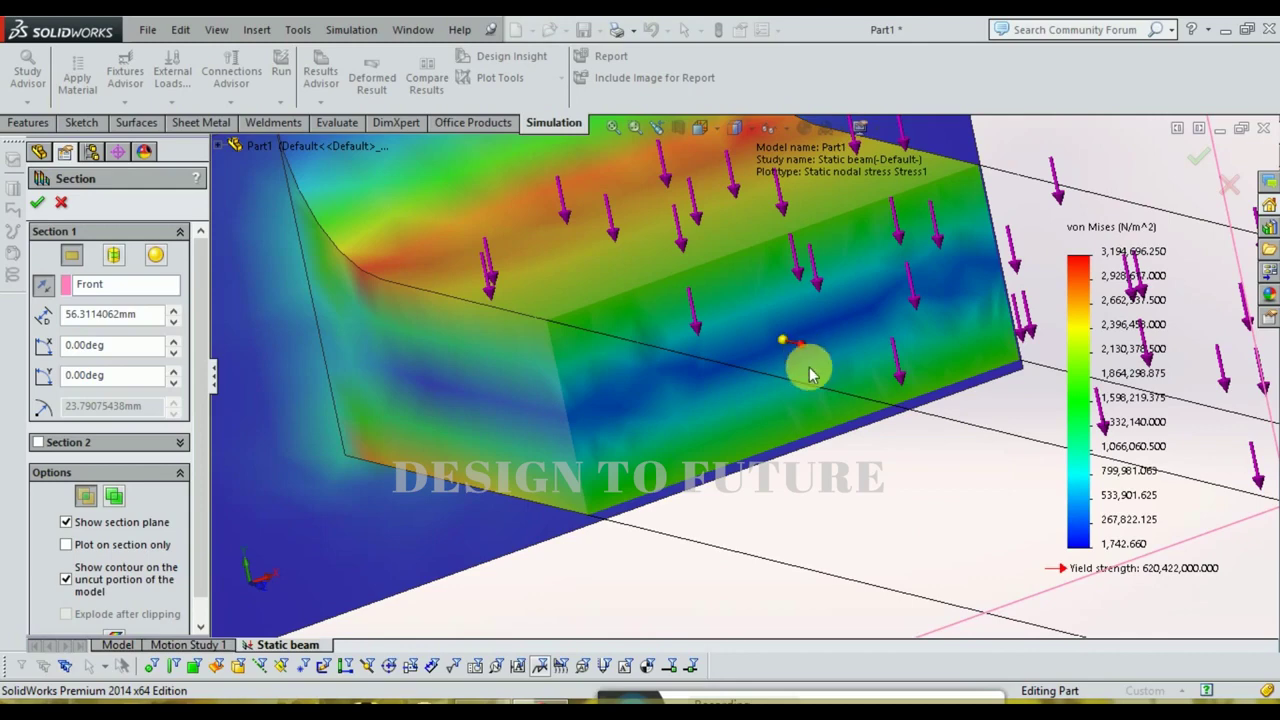
pyautogui.scroll(2, 810, 373)
pyautogui.moveTo(800, 365)
pyautogui.mouseDown()
pyautogui.moveTo(843, 371)
pyautogui.moveTo(937, 429)
pyautogui.mouseUp()
pyautogui.scroll(-2, 760, 385)
pyautogui.scroll(-2, 760, 385)
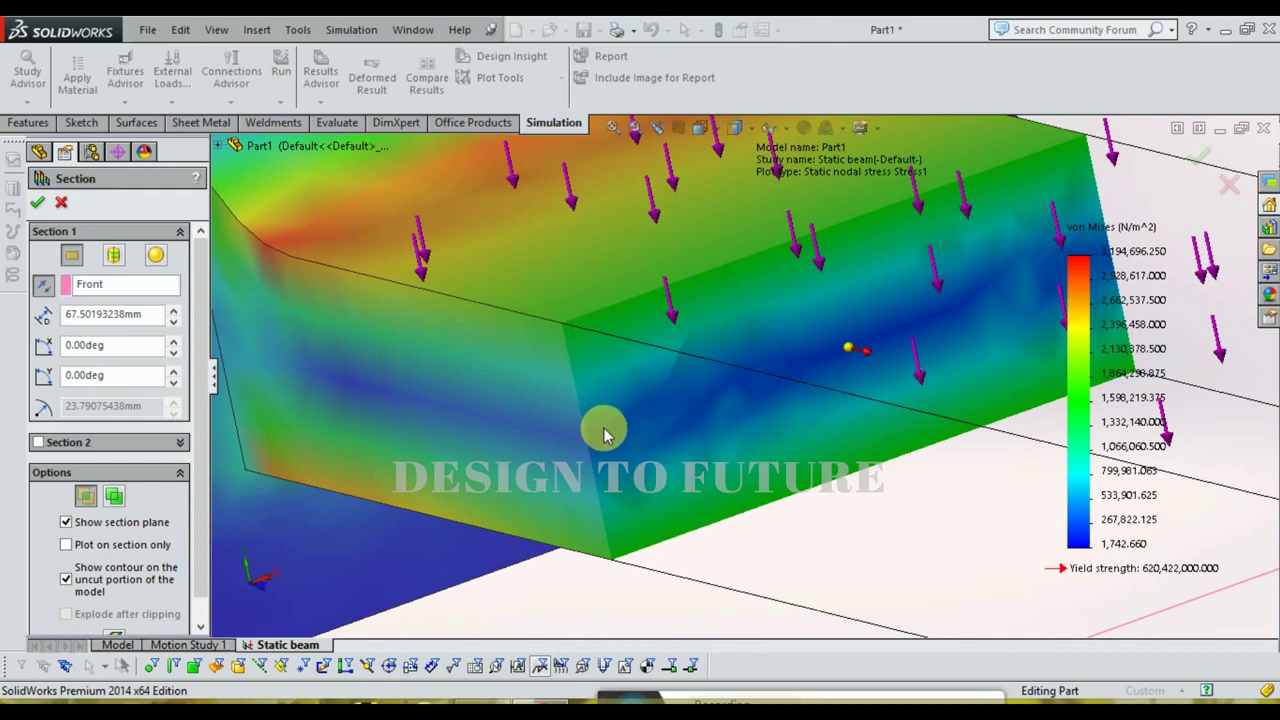
pyautogui.scroll(3, 643, 500)
pyautogui.scroll(-3, 849, 480)
pyautogui.scroll(1, 834, 423)
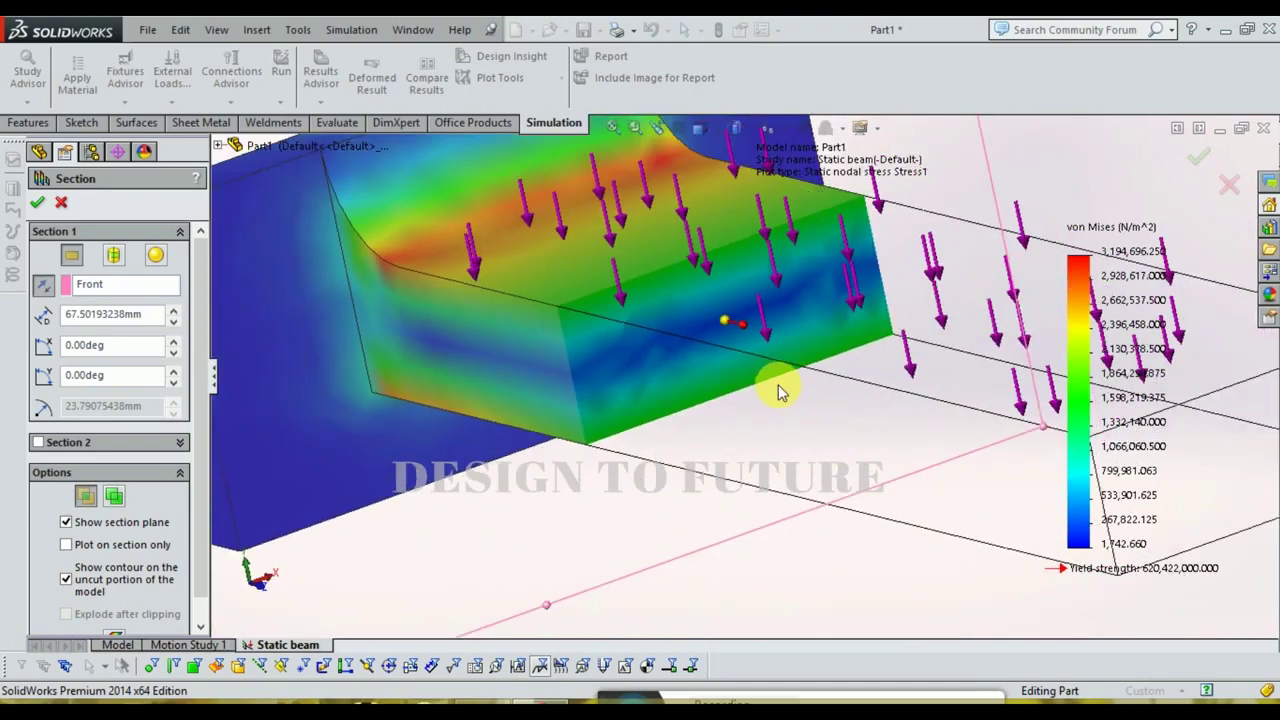
pyautogui.moveTo(743, 330); pyautogui.dragTo(741, 418)
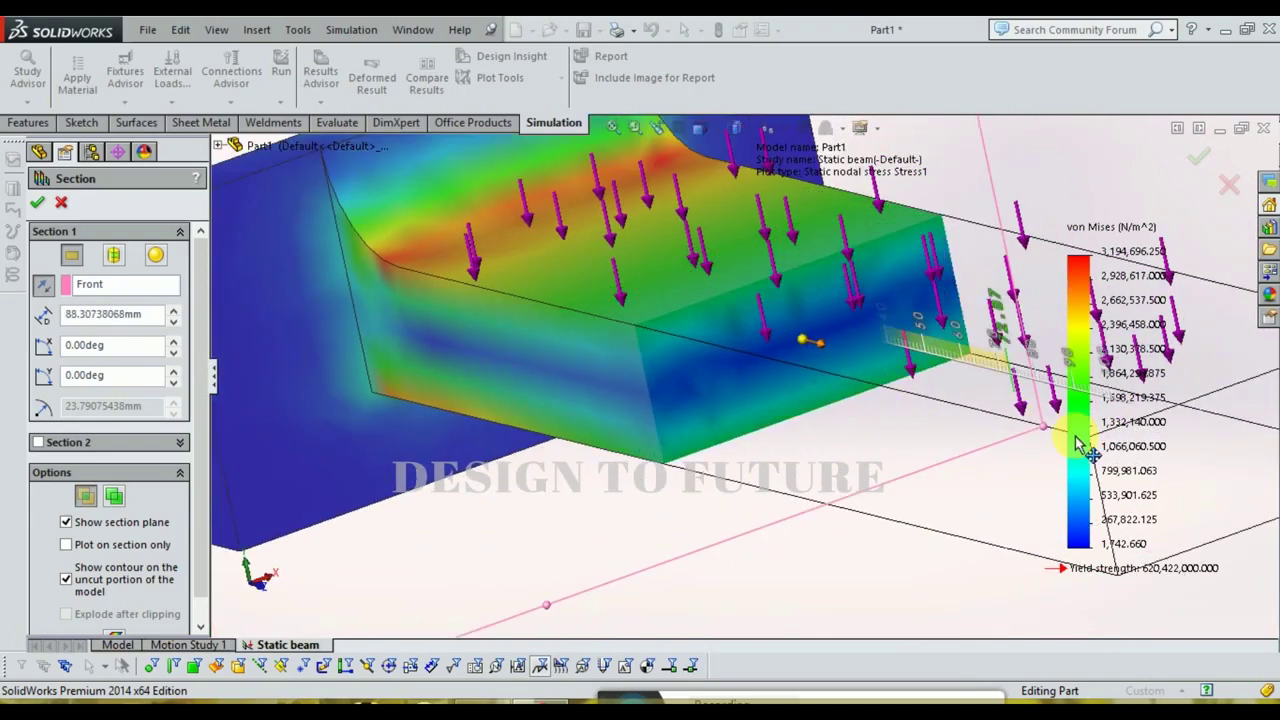
pyautogui.moveTo(741, 418)
pyautogui.mouseDown(button='middle')
pyautogui.moveTo(829, 457)
pyautogui.moveTo(830, 393)
pyautogui.mouseUp(button='middle')
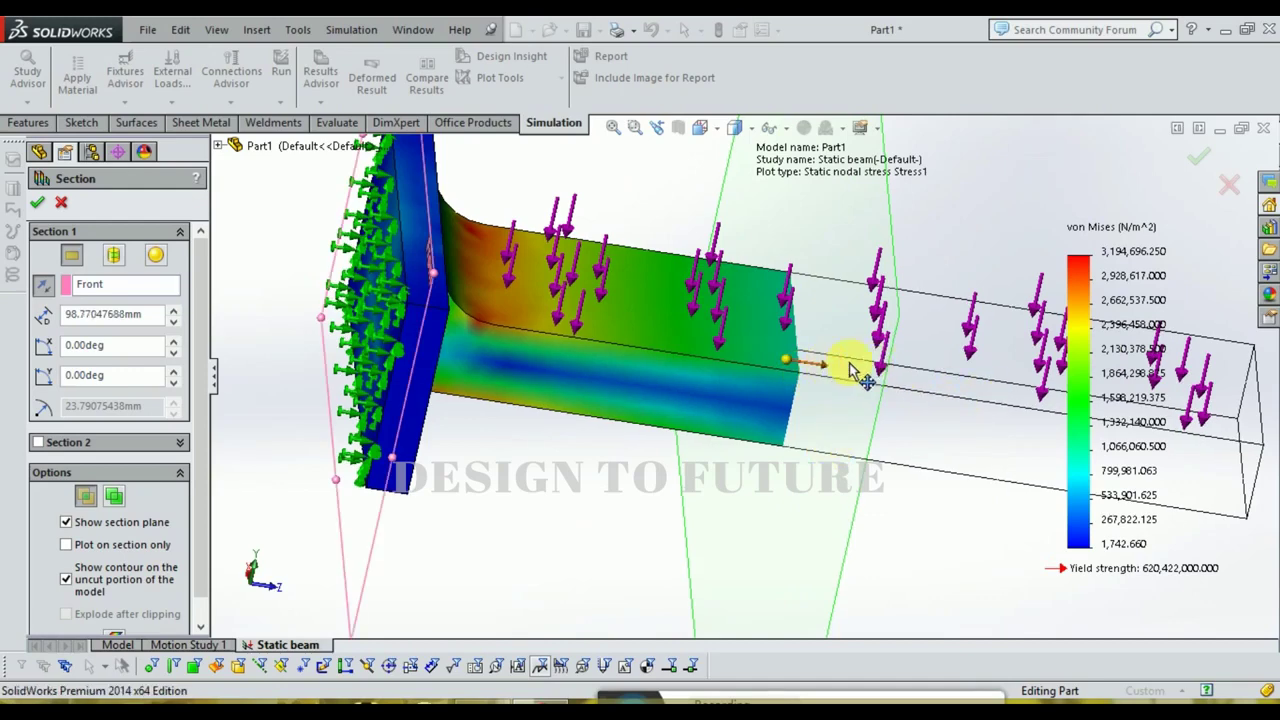
pyautogui.moveTo(850, 370)
pyautogui.mouseDown()
pyautogui.moveTo(1272, 468)
pyautogui.moveTo(1266, 484)
pyautogui.mouseUp()
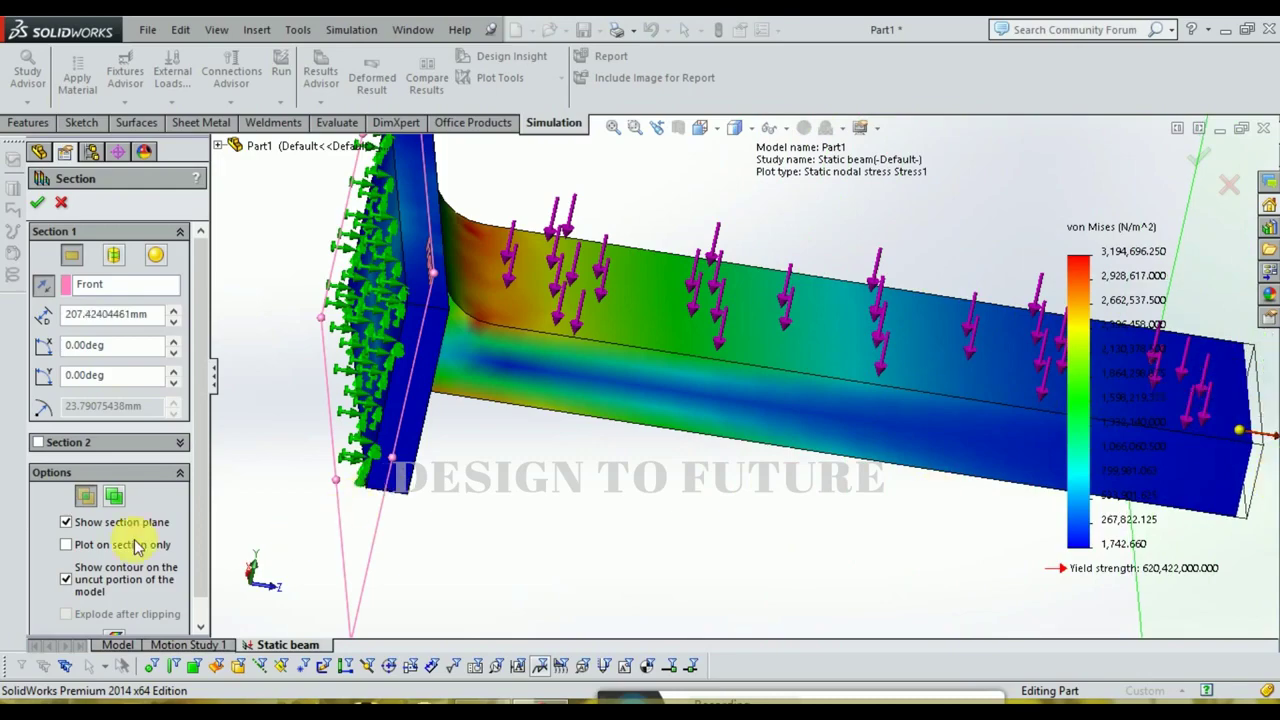
# Switch the section cut to Cylinder and move it along the beam.
pyautogui.click(115, 257)
pyautogui.moveTo(614, 394)
pyautogui.mouseDown(button='middle')
pyautogui.moveTo(529, 371)
pyautogui.moveTo(546, 405)
pyautogui.moveTo(686, 277)
pyautogui.moveTo(1057, 514)
pyautogui.mouseUp(button='middle')
pyautogui.scroll(3, 566, 392)
pyautogui.scroll(2, 1045, 518)
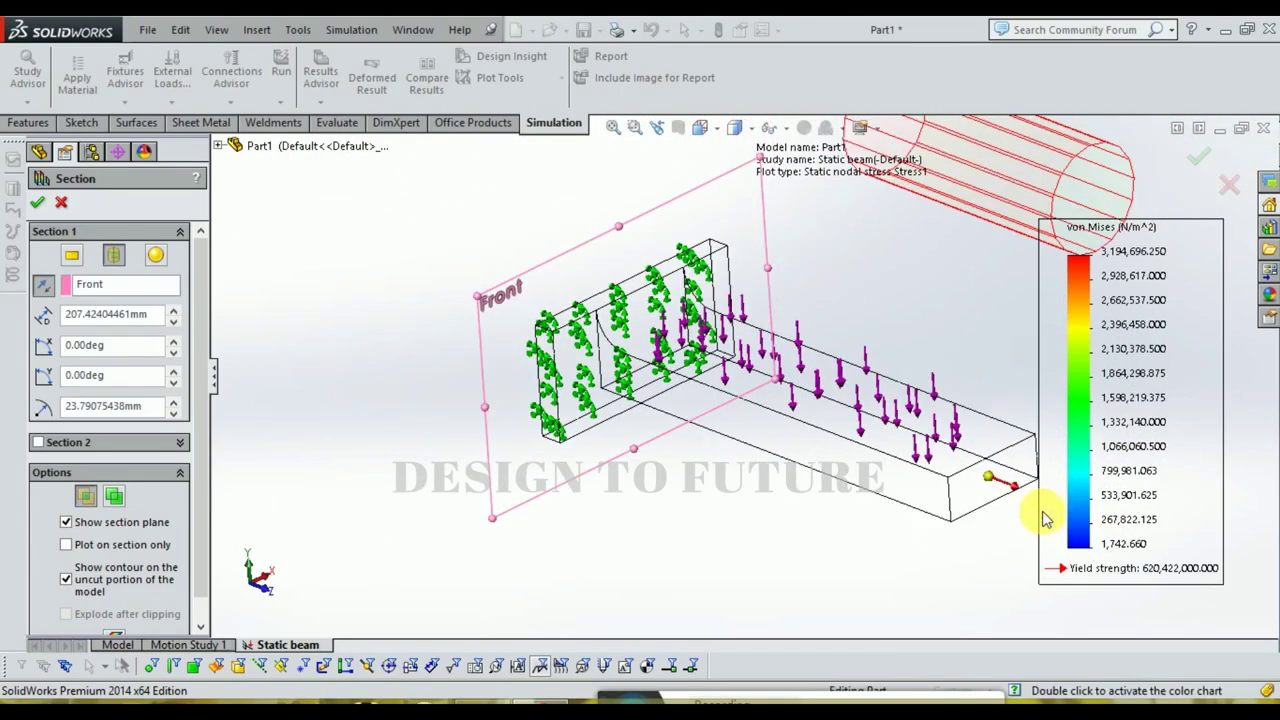
pyautogui.moveTo(1015, 495)
pyautogui.mouseDown()
pyautogui.moveTo(571, 634)
pyautogui.moveTo(270, 700)
pyautogui.moveTo(10, 691)
pyautogui.moveTo(285, 568)
pyautogui.mouseUp()
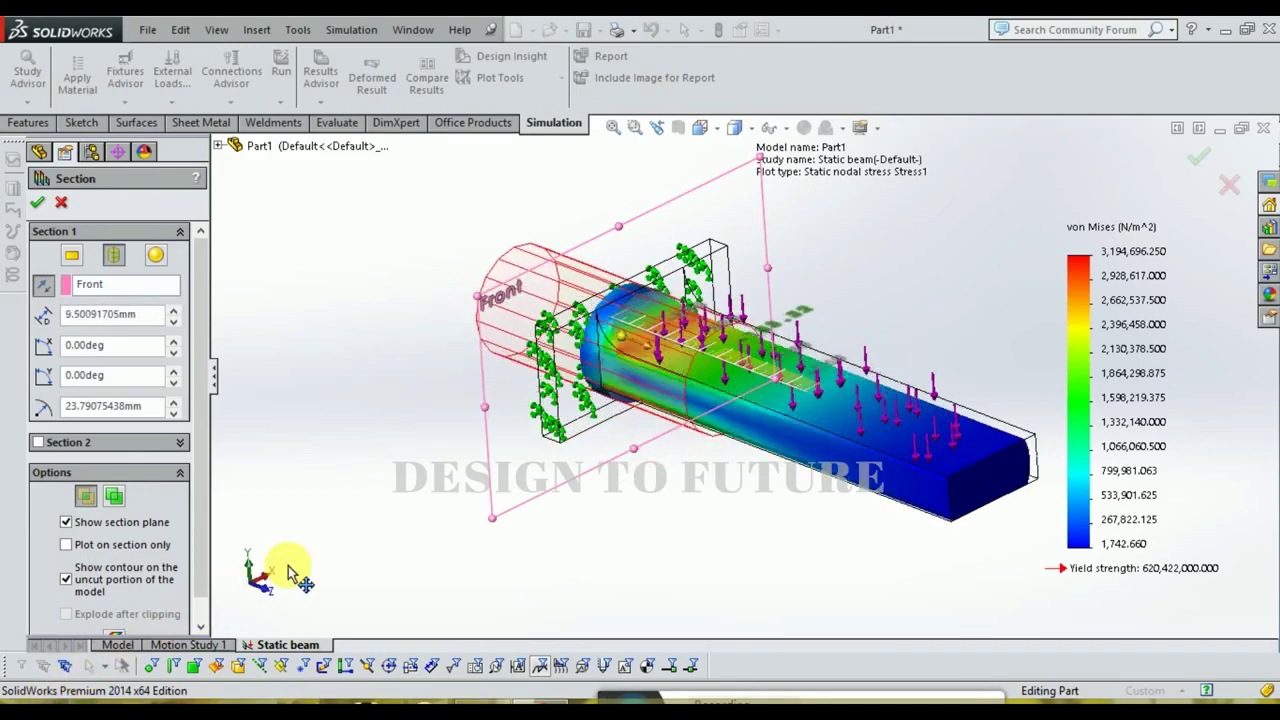
# Switch the section cut to Sphere, move it along the beam, then close the section plot.
pyautogui.click(157, 255)
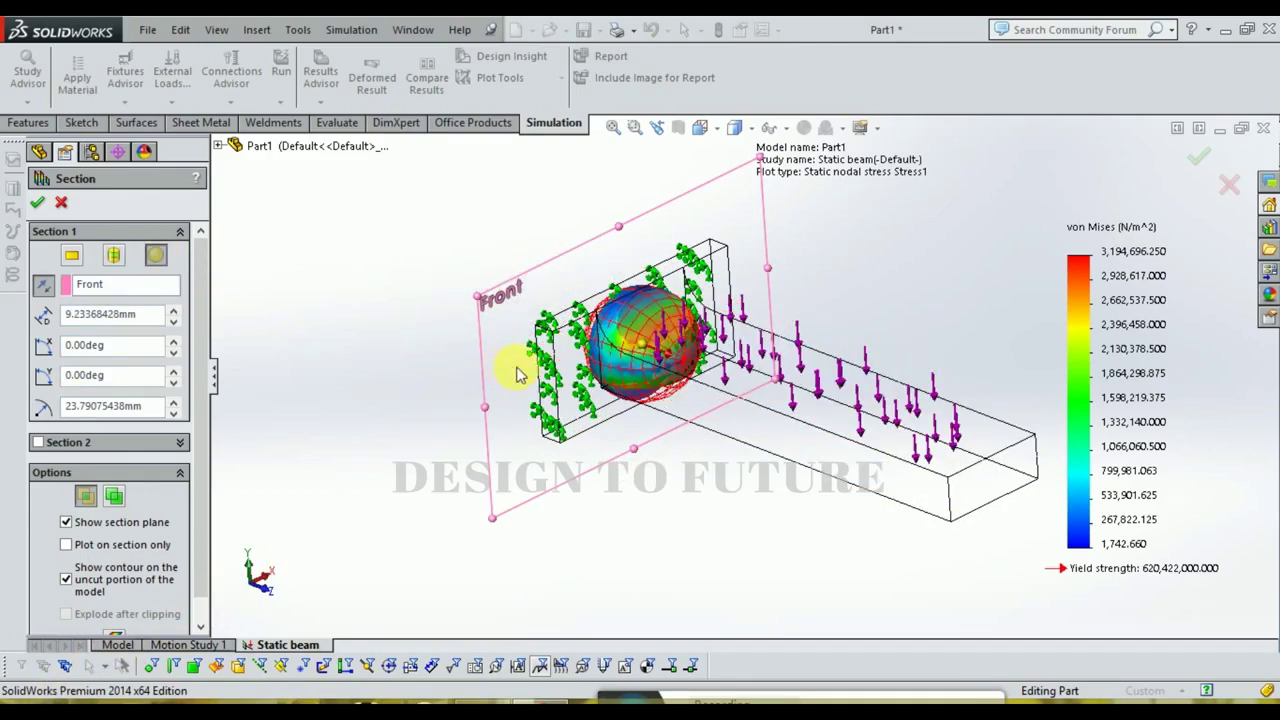
pyautogui.scroll(-2, 514, 366)
pyautogui.scroll(-2, 700, 375)
pyautogui.scroll(-2, 695, 390)
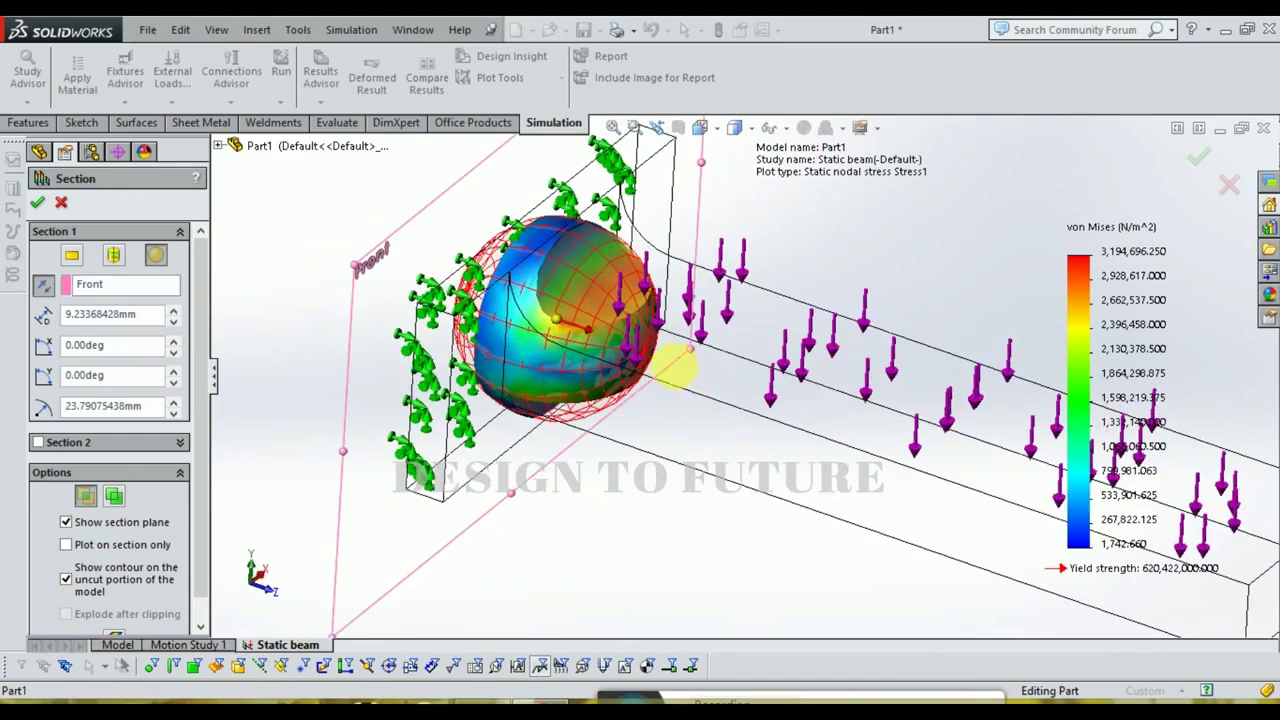
pyautogui.moveTo(590, 340)
pyautogui.mouseDown()
pyautogui.moveTo(514, 318)
pyautogui.moveTo(483, 338)
pyautogui.moveTo(571, 357)
pyautogui.moveTo(872, 494)
pyautogui.moveTo(1028, 543)
pyautogui.moveTo(1172, 606)
pyautogui.moveTo(1170, 628)
pyautogui.moveTo(829, 523)
pyautogui.moveTo(749, 480)
pyautogui.moveTo(491, 429)
pyautogui.moveTo(443, 432)
pyautogui.moveTo(609, 486)
pyautogui.mouseUp()
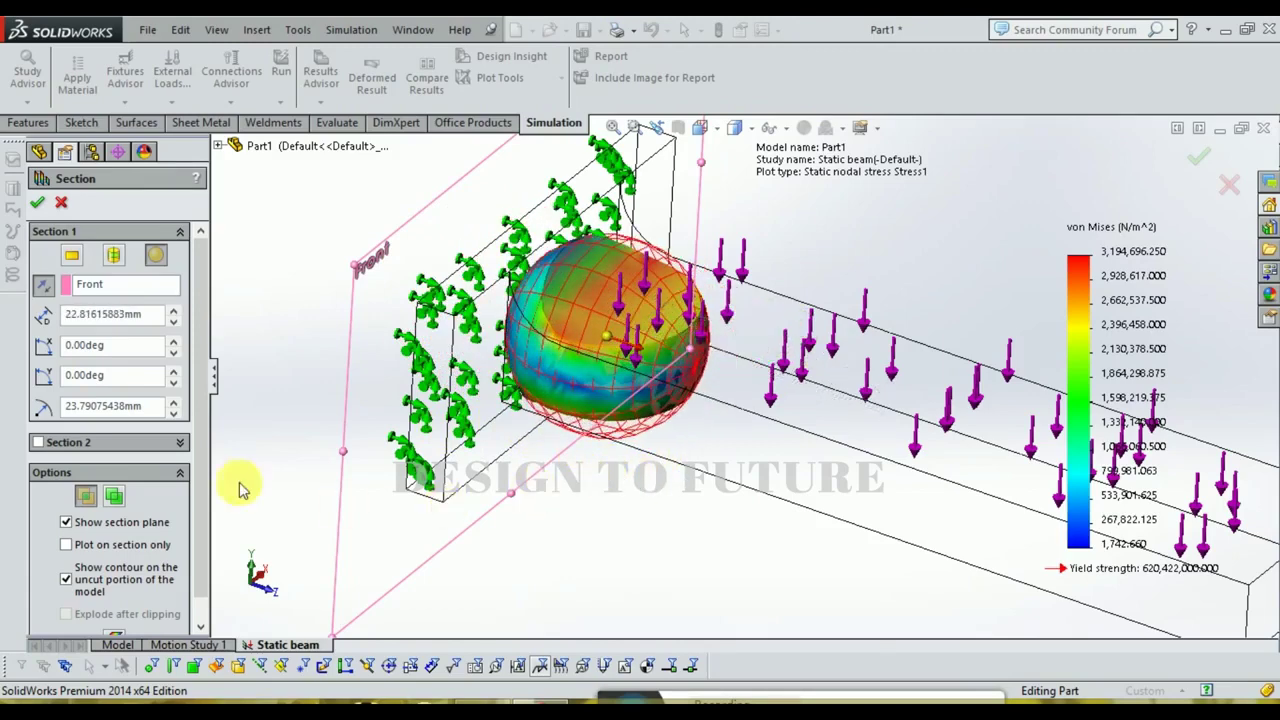
pyautogui.click(61, 204)
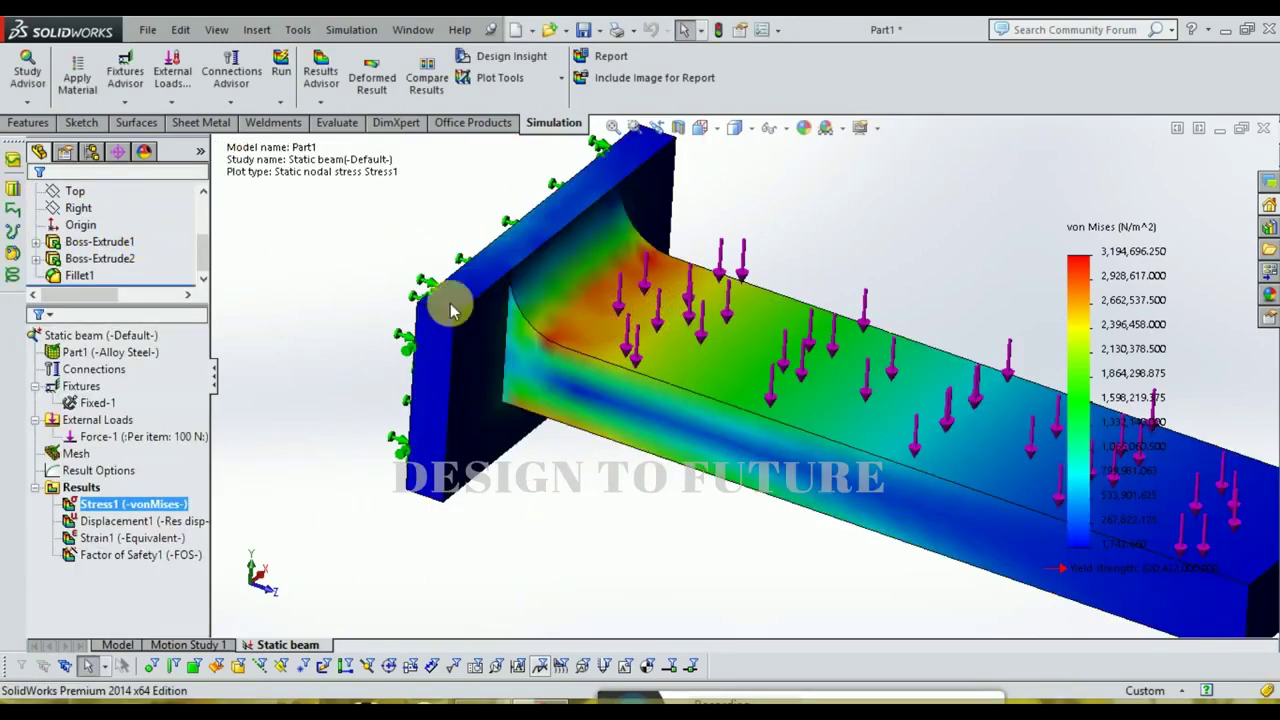
# Iso clip the stress plot, raising the iso value to 1662078.625, and accept it.
pyautogui.click(561, 80)
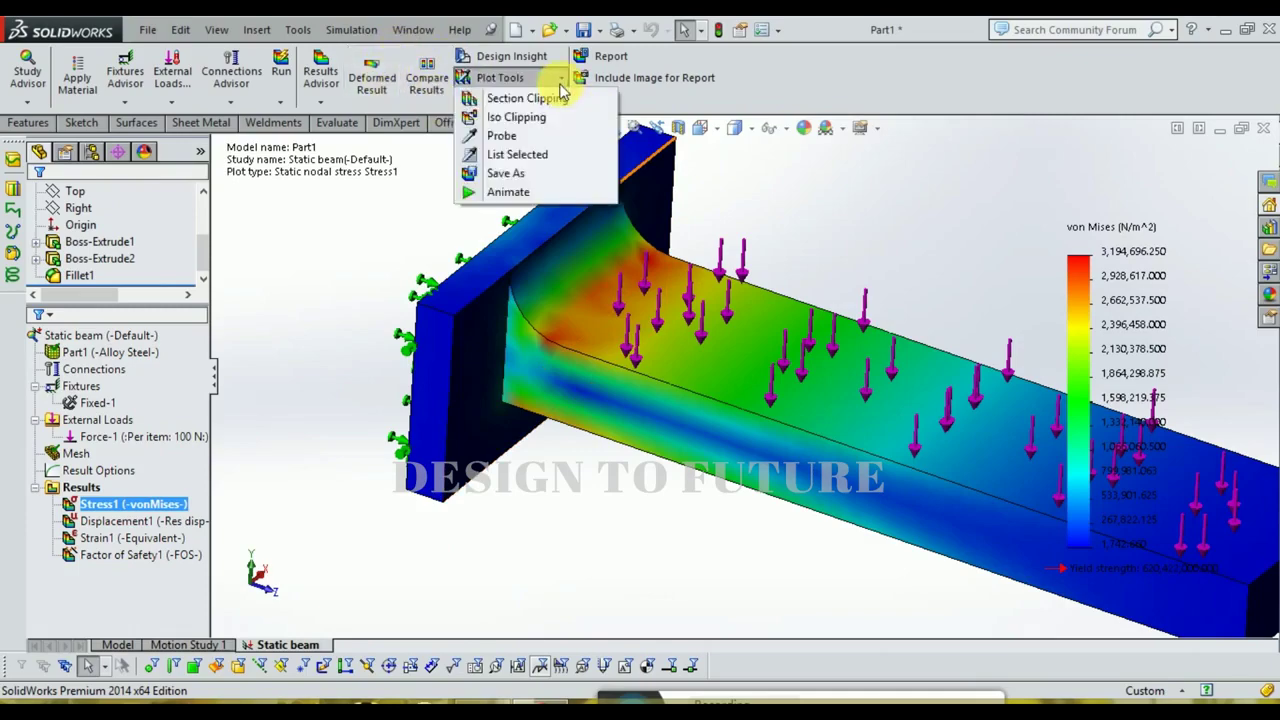
pyautogui.click(530, 117)
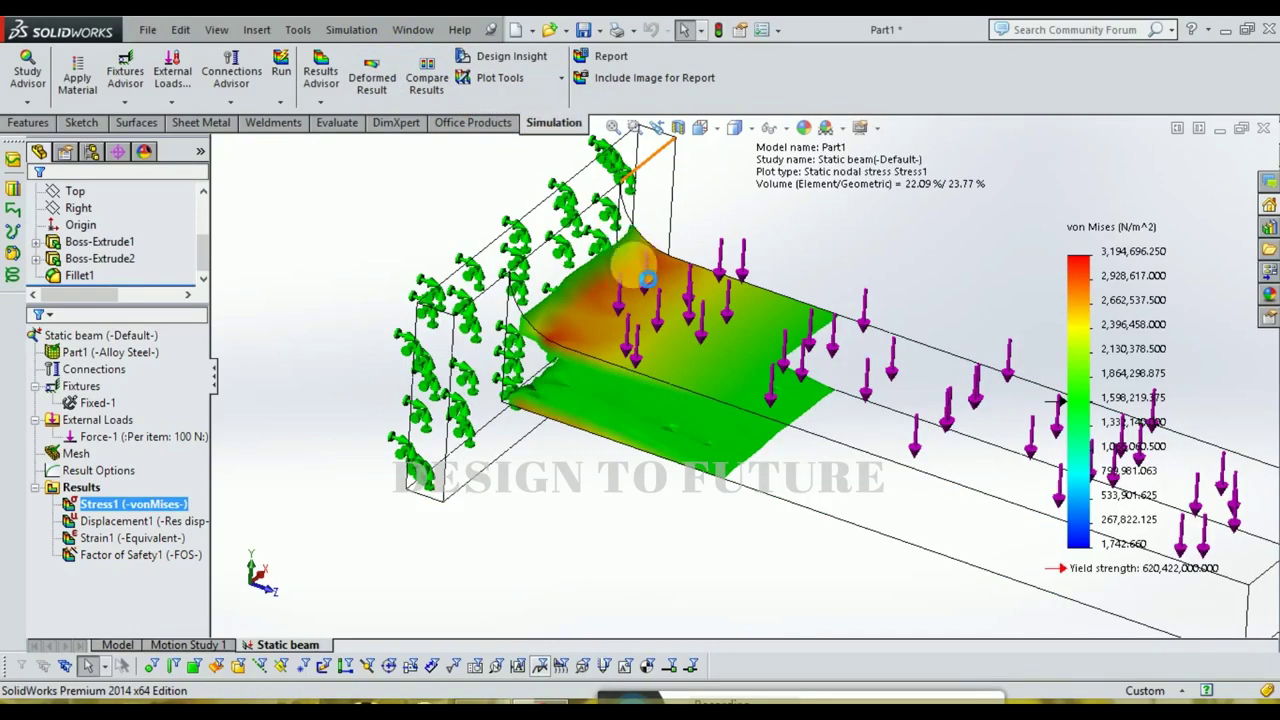
pyautogui.moveTo(675, 340)
pyautogui.mouseDown(button='middle')
pyautogui.moveTo(651, 234)
pyautogui.moveTo(606, 220)
pyautogui.moveTo(737, 374)
pyautogui.moveTo(757, 486)
pyautogui.moveTo(709, 390)
pyautogui.moveTo(634, 377)
pyautogui.moveTo(674, 303)
pyautogui.moveTo(857, 331)
pyautogui.moveTo(829, 416)
pyautogui.moveTo(849, 420)
pyautogui.moveTo(450, 310)
pyautogui.mouseUp(button='middle')
pyautogui.moveTo(116, 312)
pyautogui.mouseDown()
pyautogui.moveTo(129, 306)
pyautogui.moveTo(80, 323)
pyautogui.mouseUp()
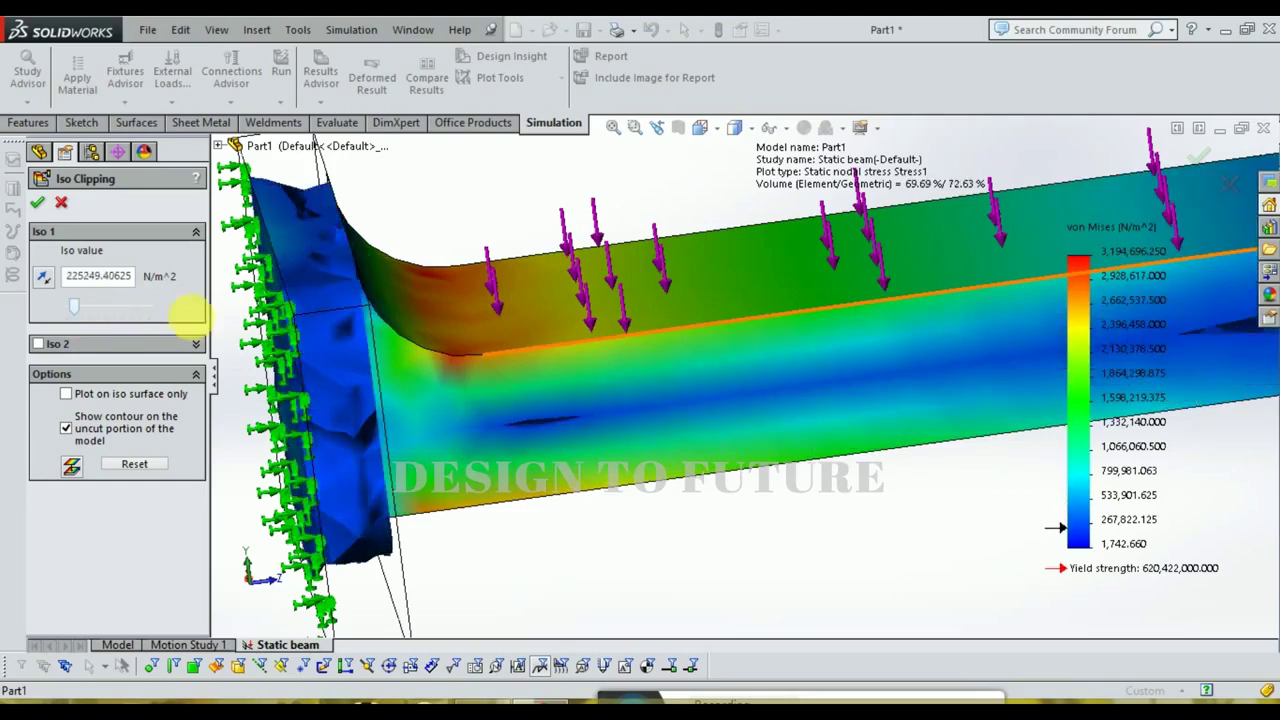
pyautogui.scroll(-3, 380, 357)
pyautogui.scroll(2, 570, 395)
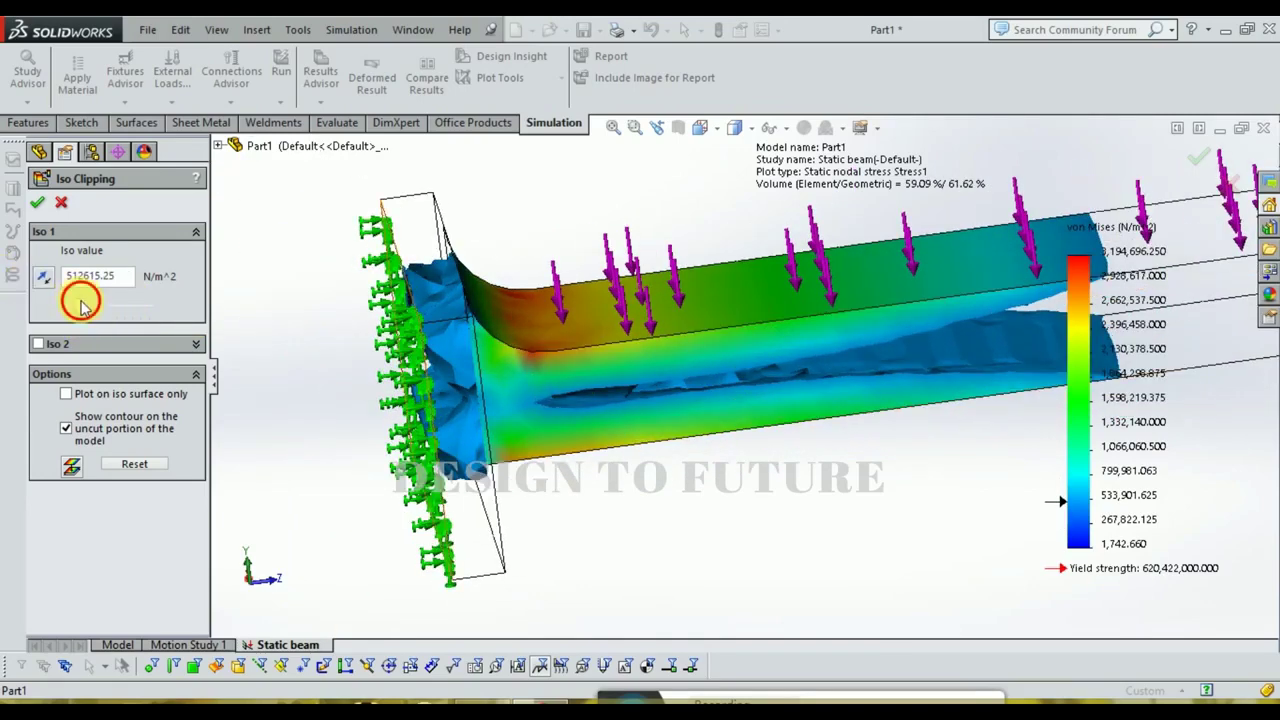
pyautogui.moveTo(82, 305)
pyautogui.mouseDown()
pyautogui.moveTo(112, 307)
pyautogui.moveTo(80, 315)
pyautogui.mouseUp()
pyautogui.moveTo(538, 378); pyautogui.dragTo(37, 233, button='middle')
pyautogui.click(36, 205)
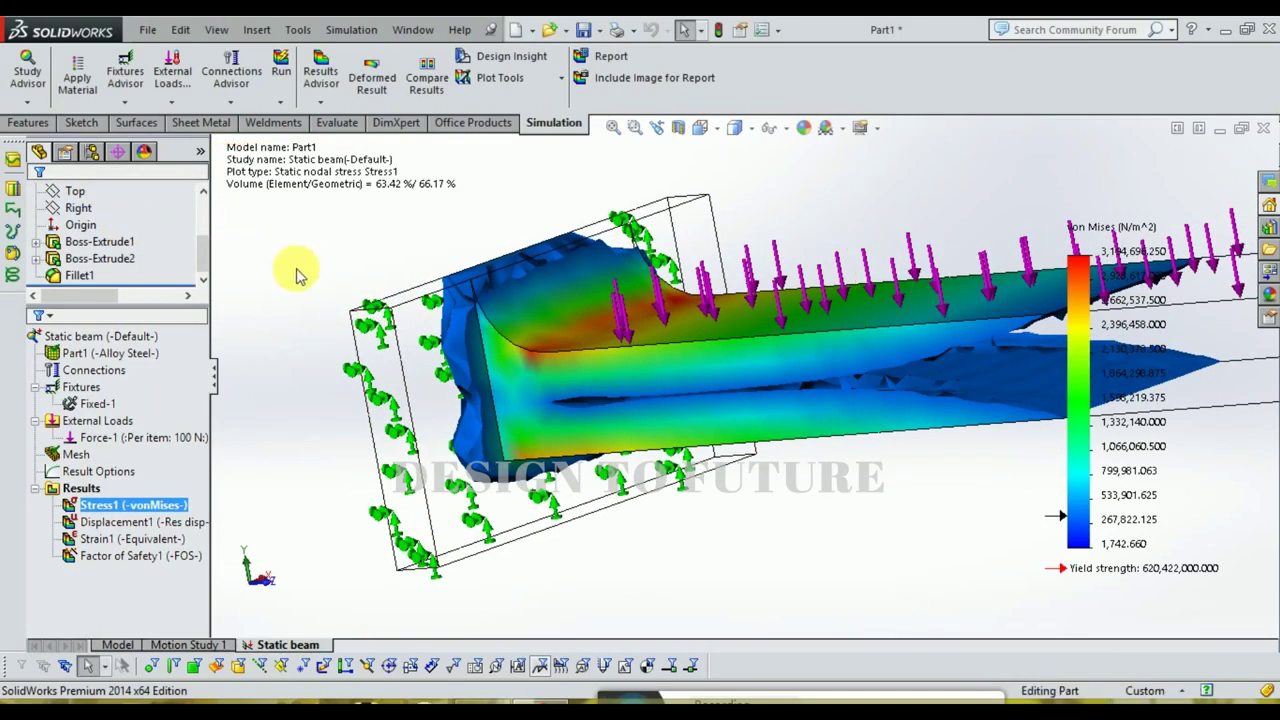
pyautogui.moveTo(297, 275); pyautogui.dragTo(330, 420, button='middle')
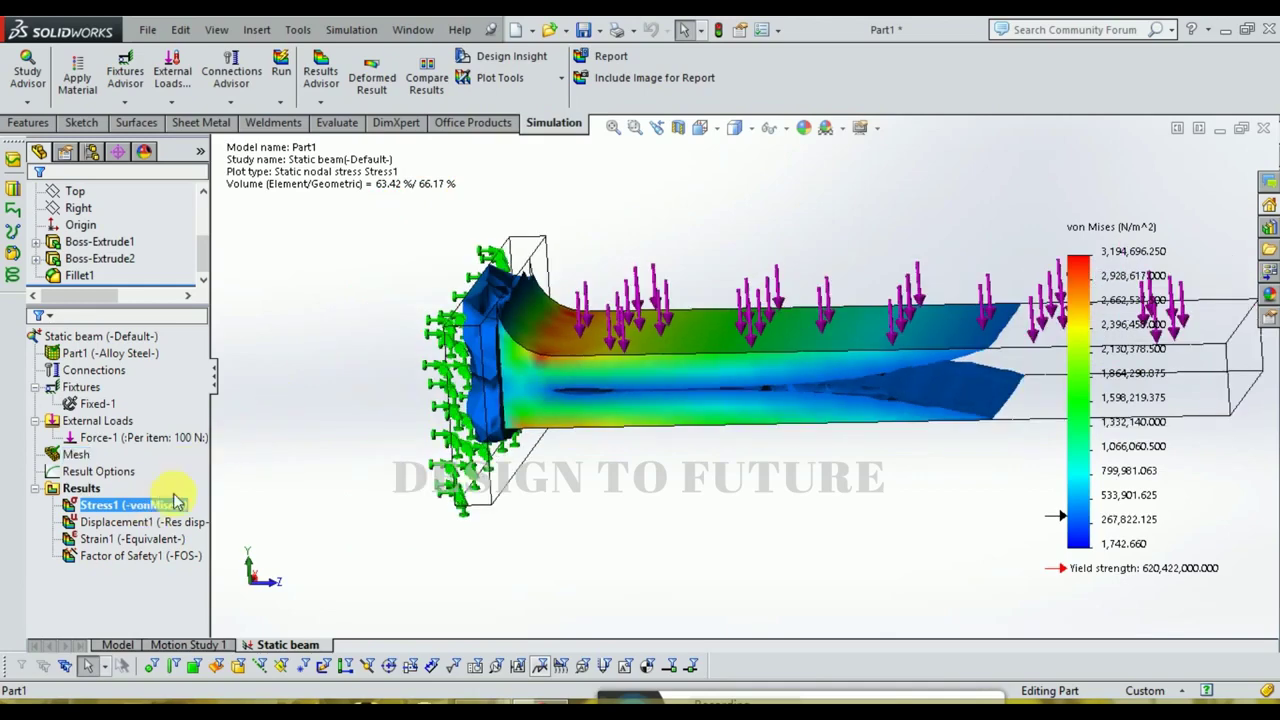
# Reopen Iso Clipping, lower the iso value to 289108.5, accept, and orbit to an isometric view.
pyautogui.click(535, 82)
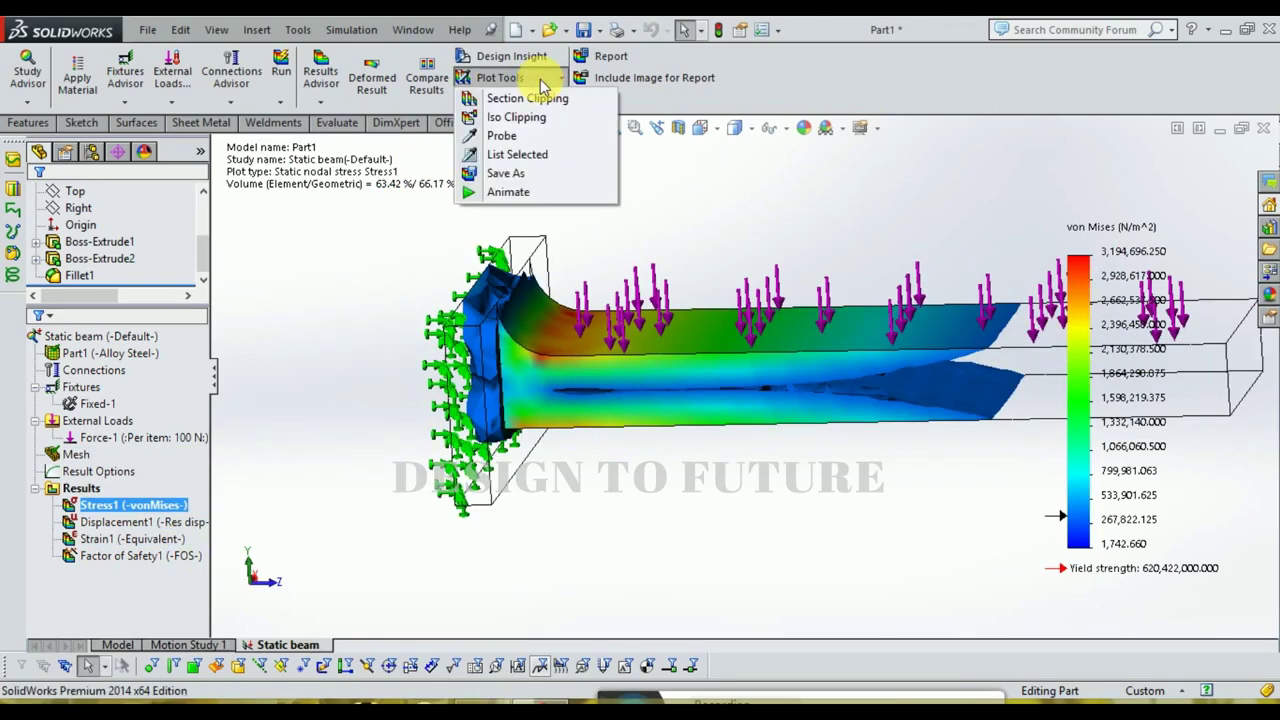
pyautogui.click(516, 117)
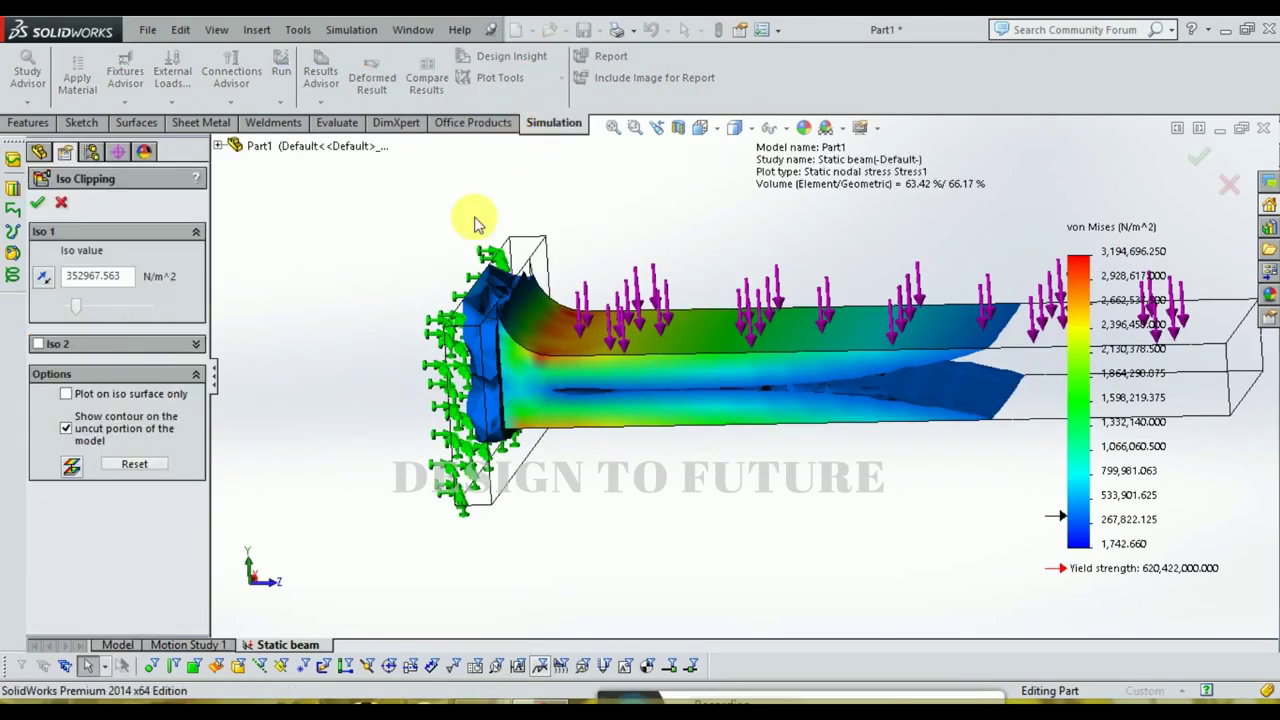
pyautogui.moveTo(80, 312); pyautogui.dragTo(15, 343)
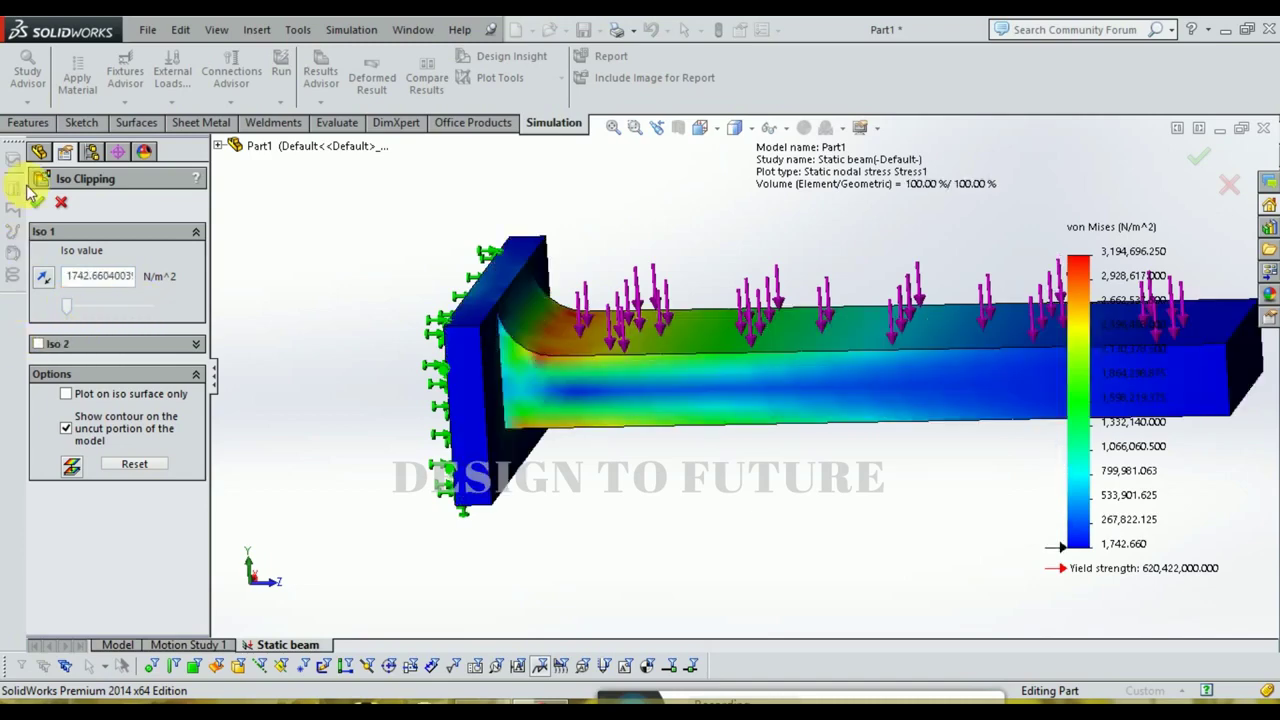
pyautogui.click(35, 199)
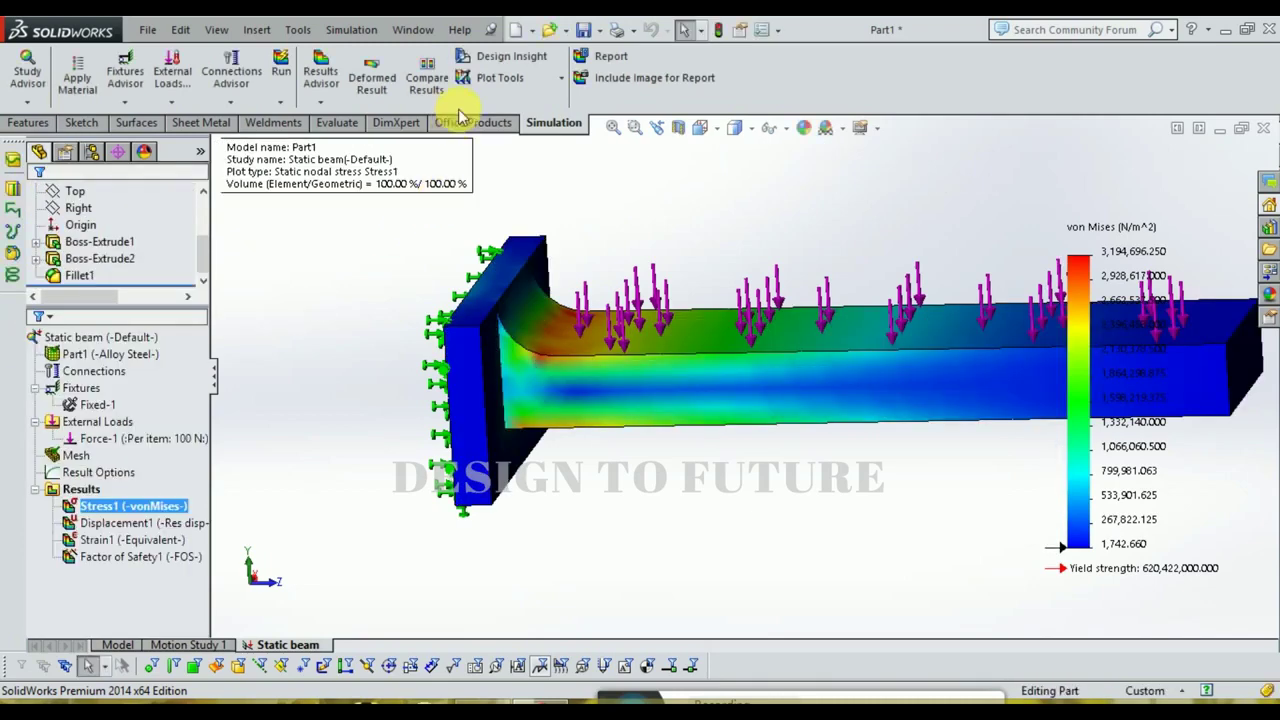
pyautogui.click(521, 80)
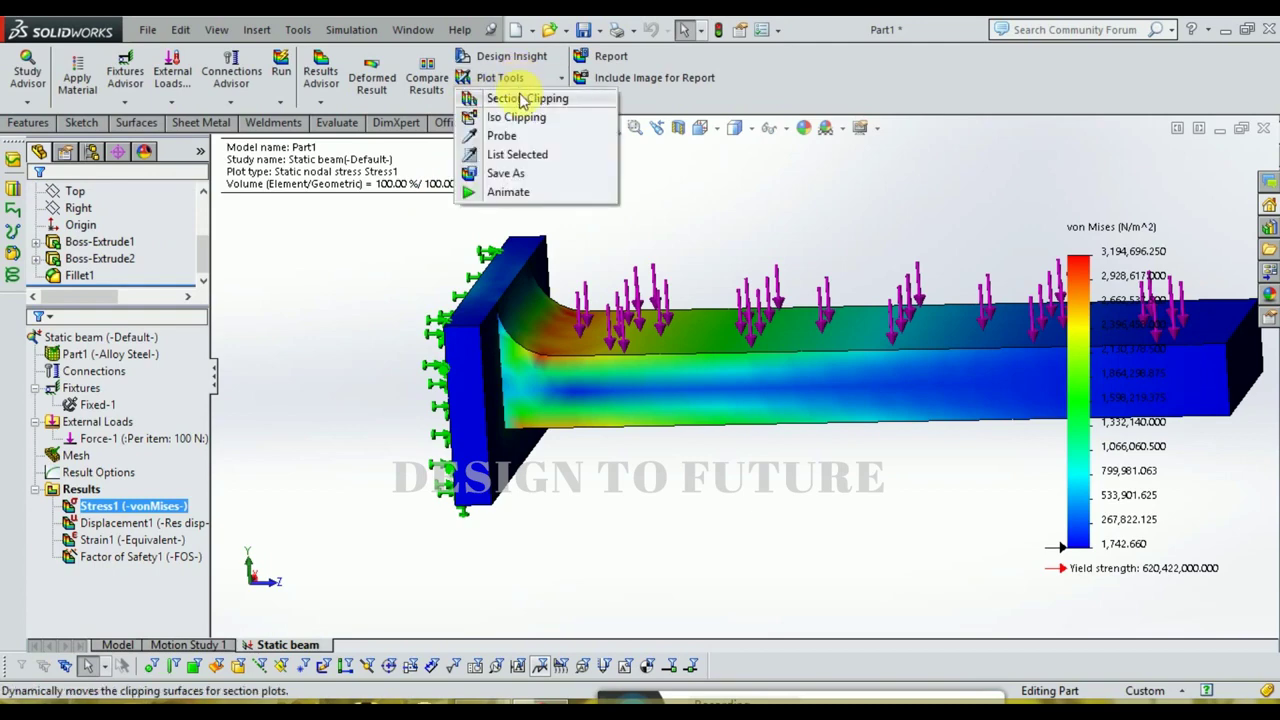
pyautogui.click(686, 514)
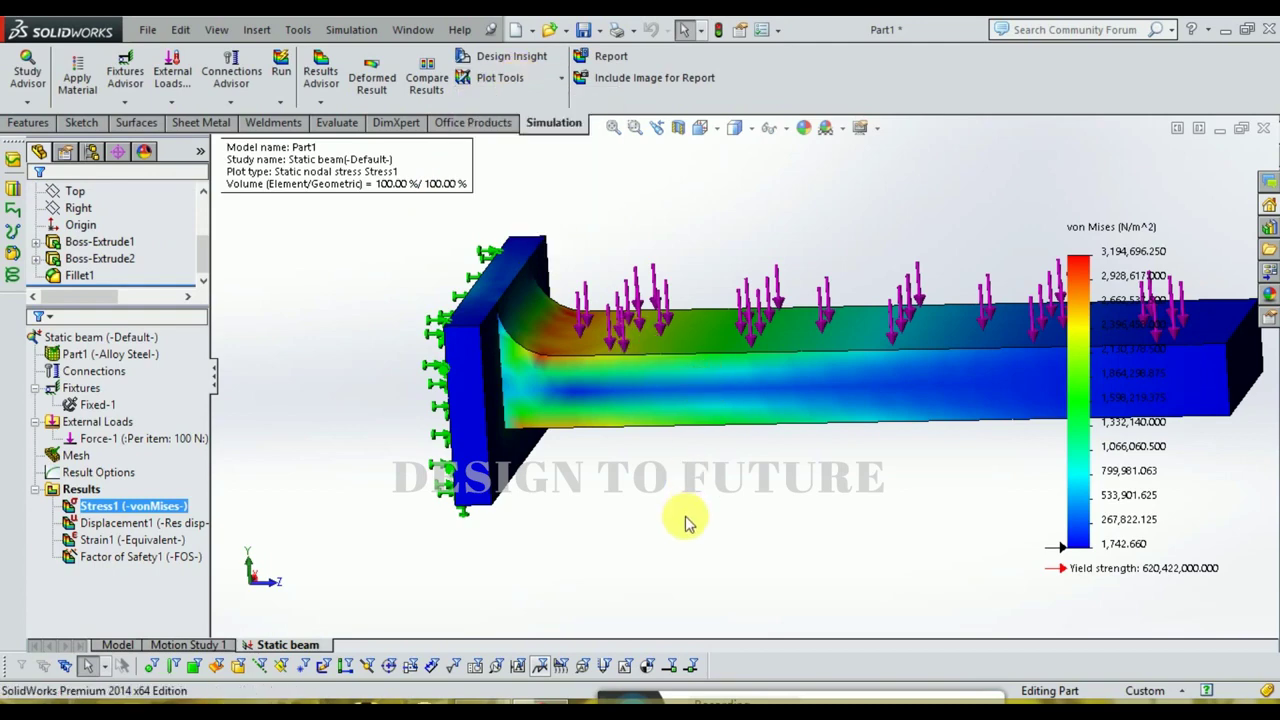
pyautogui.moveTo(829, 394)
pyautogui.mouseDown(button='middle')
pyautogui.moveTo(780, 462)
pyautogui.moveTo(908, 443)
pyautogui.moveTo(857, 400)
pyautogui.moveTo(927, 362)
pyautogui.moveTo(677, 294)
pyautogui.mouseUp(button='middle')
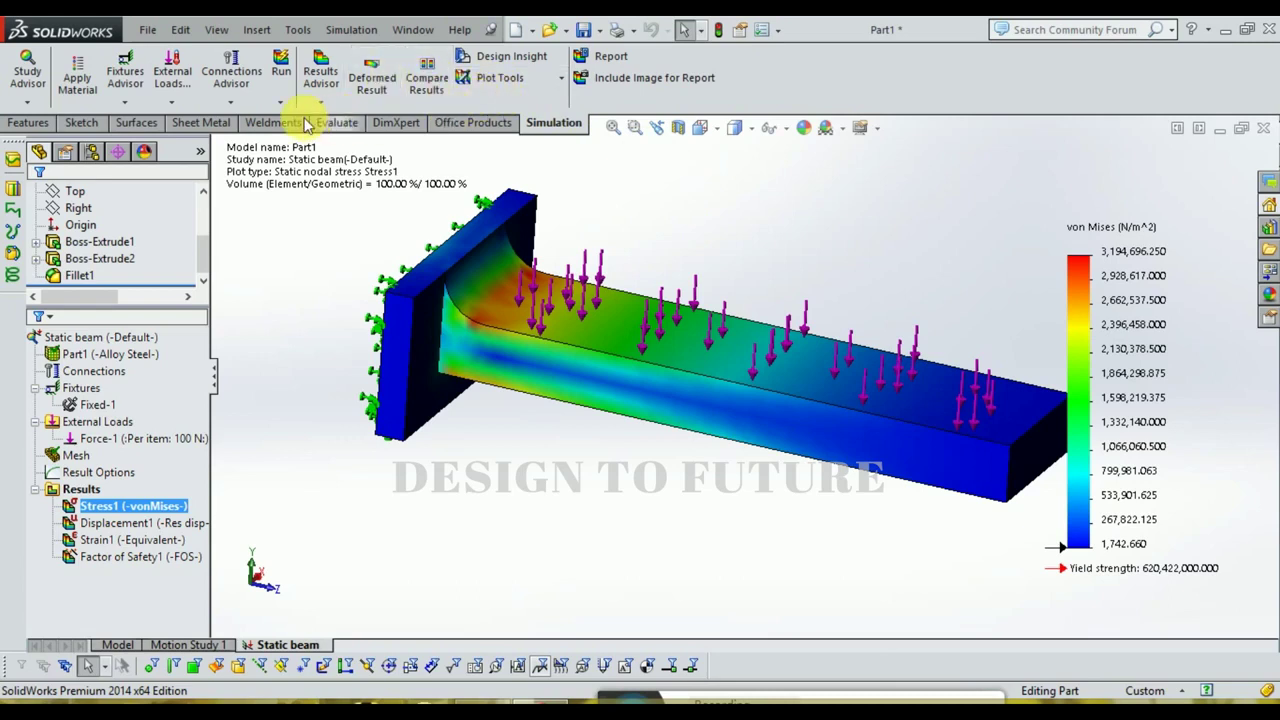
# Start a New Study from the Study Advisor dropdown.
pyautogui.click(29, 102)
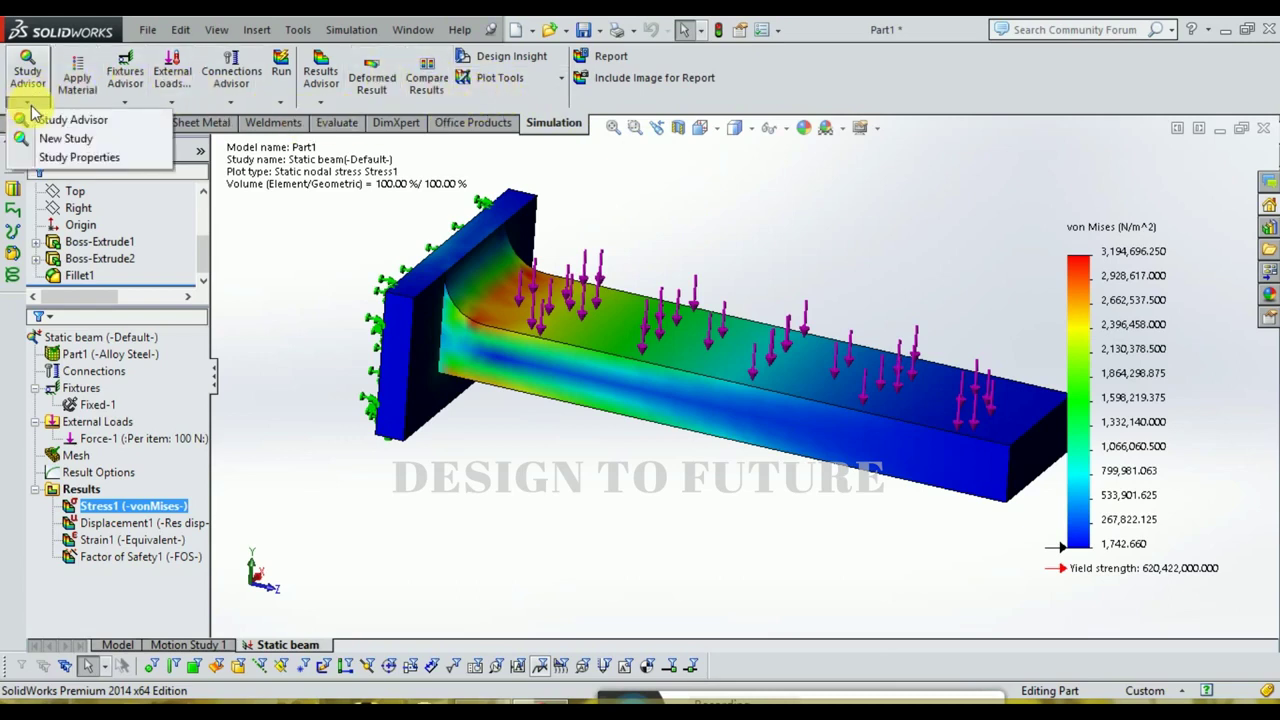
pyautogui.click(52, 141)
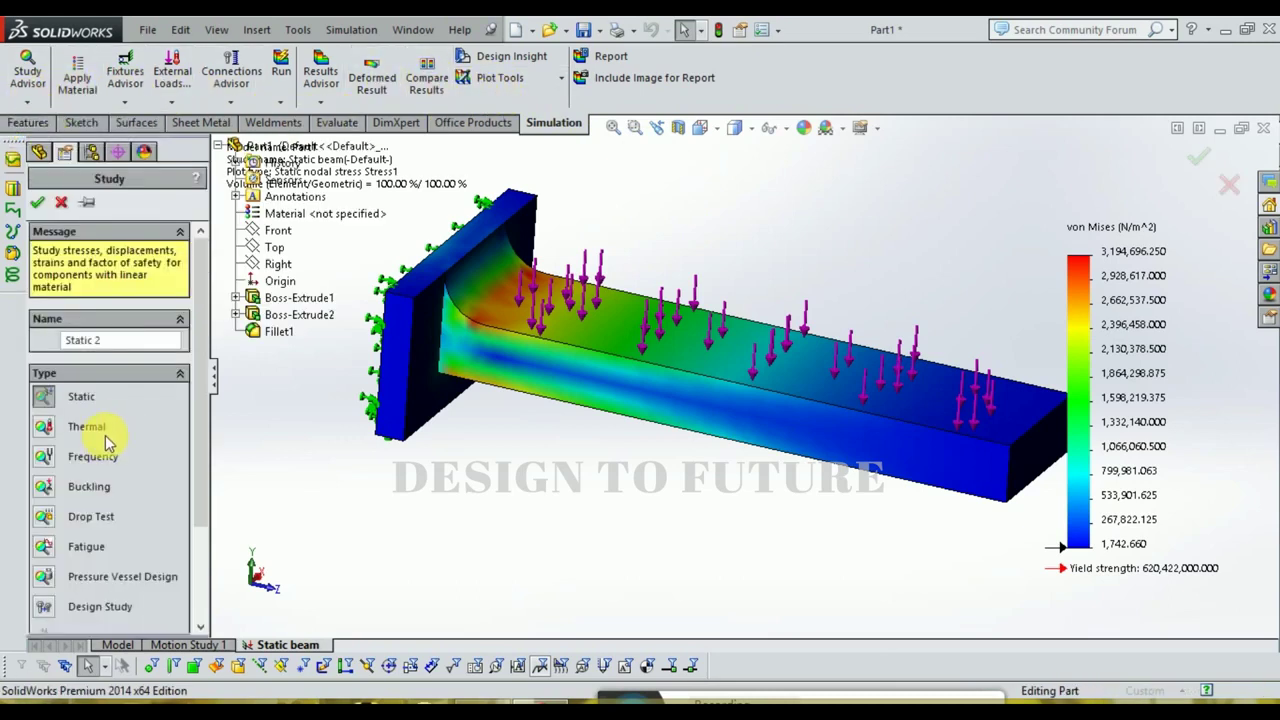